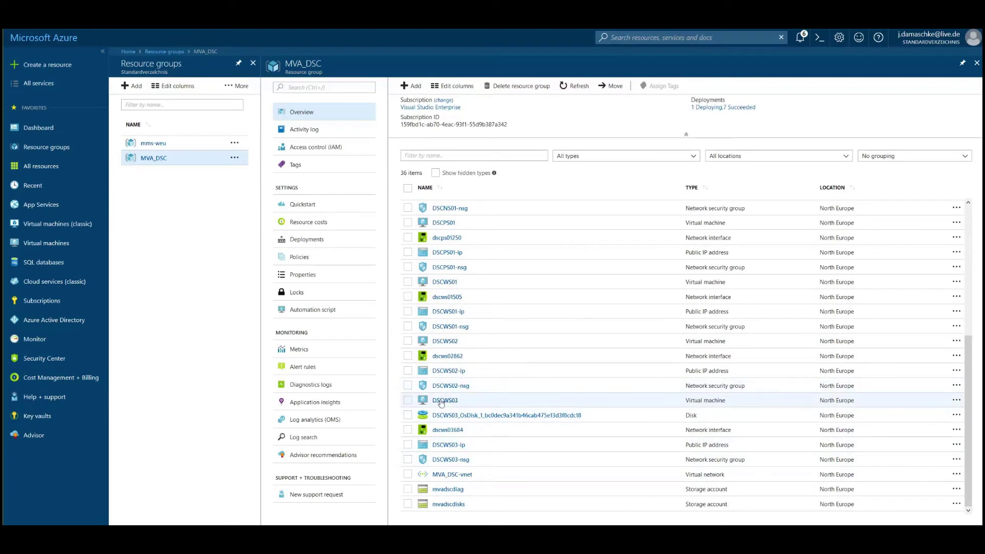
Check the DSCWS03 virtual machine's overview details, including operating system and public IP address, and return to the MVA_DSC resource group
left_click(444, 400)
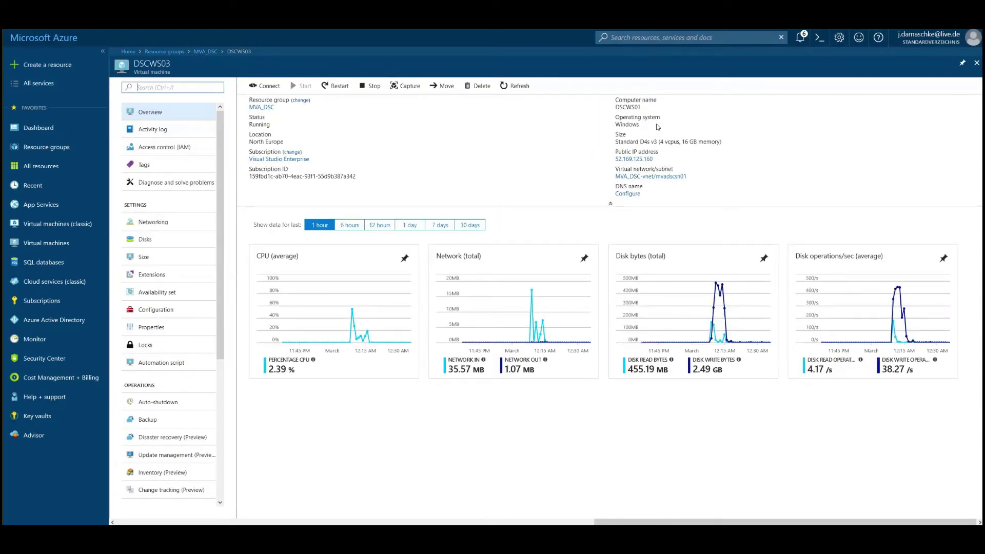
left_click_drag(657, 117, 608, 123)
left_click(682, 156)
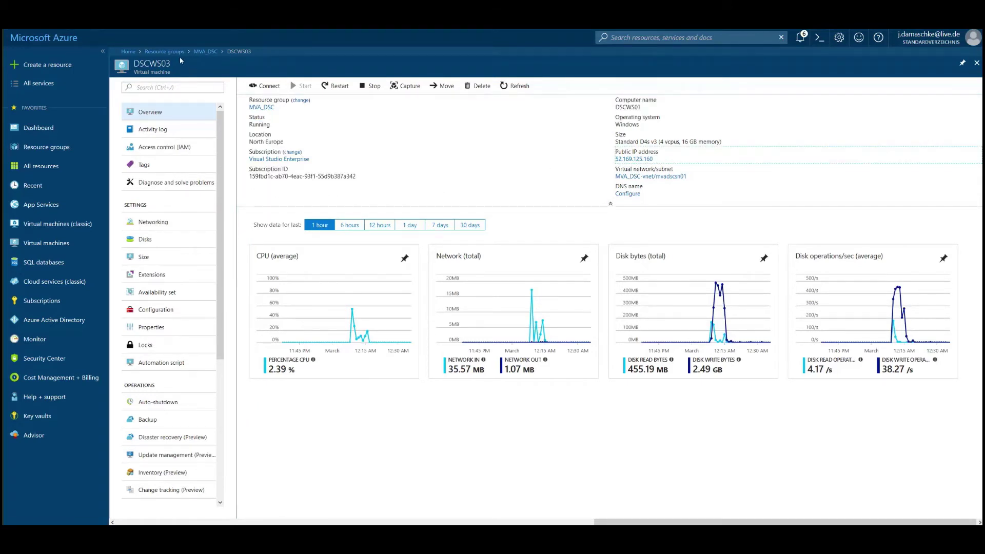
left_click(205, 51)
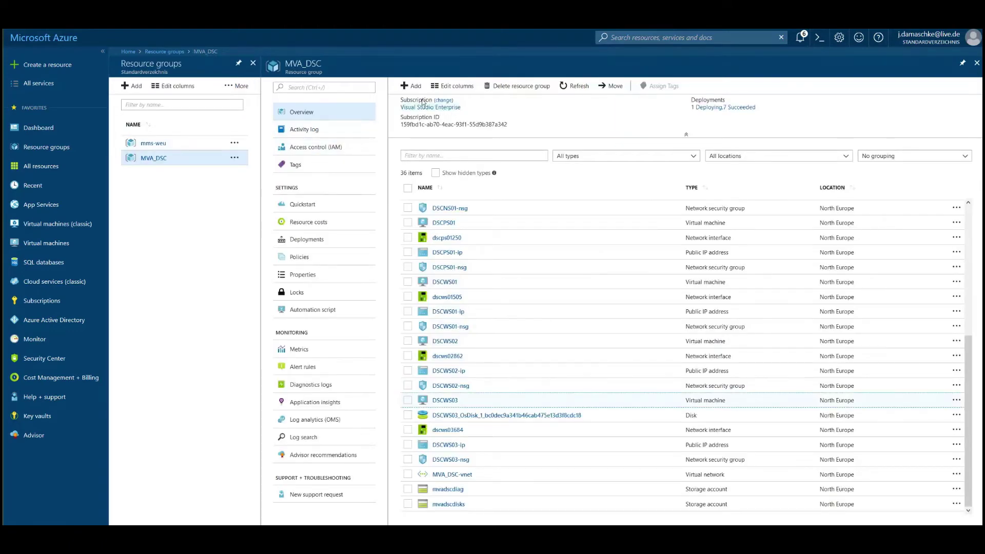
Start adding a resource to the MVA_DSC group, search the marketplace for Automation and open Microsoft's Automation offering
left_click(412, 86)
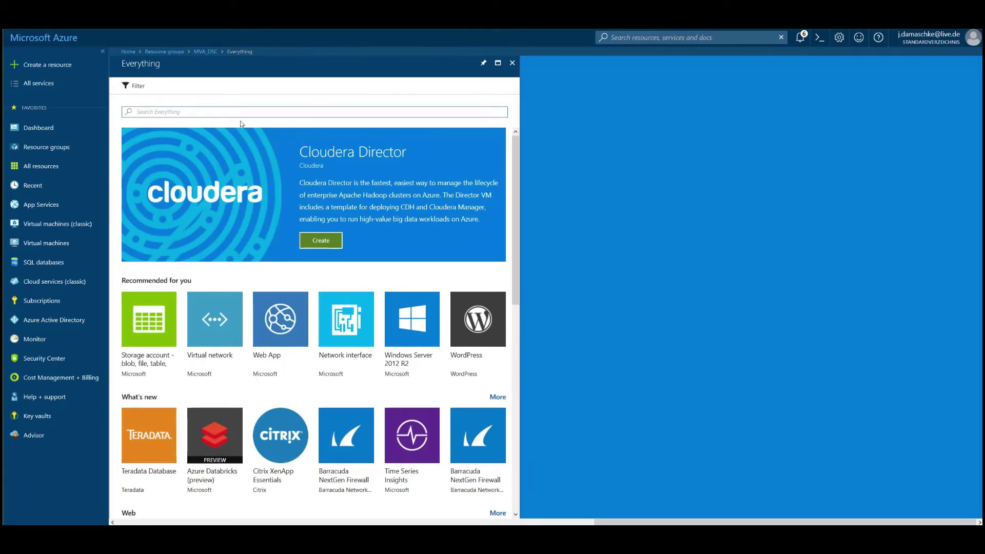
type("Automatiopn")
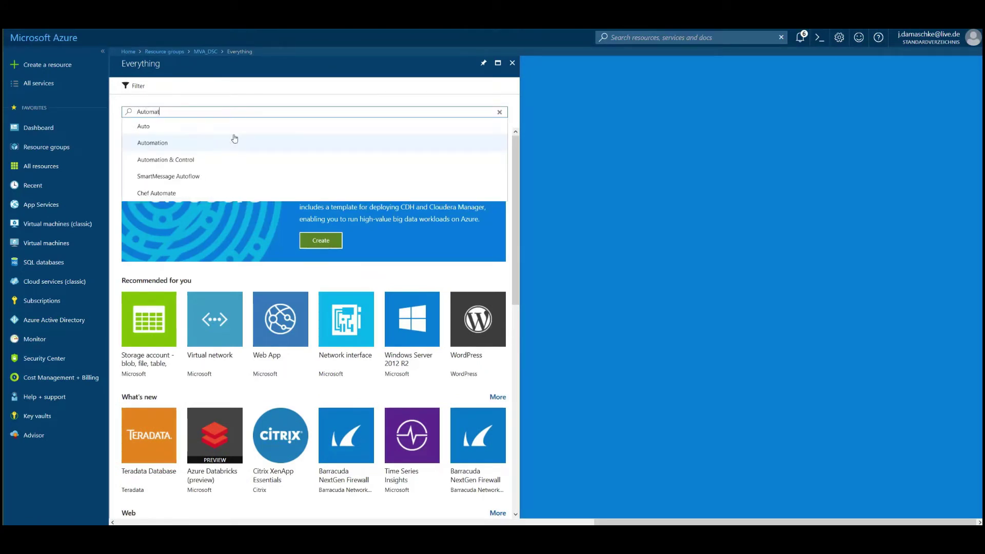
key("BackSpace")
key("BackSpace")
type("n")
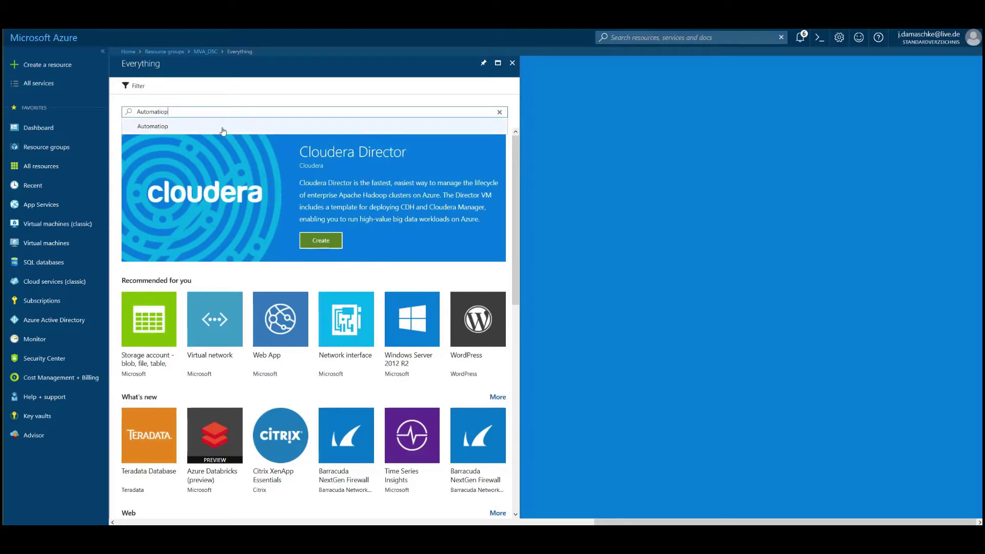
left_click(162, 132)
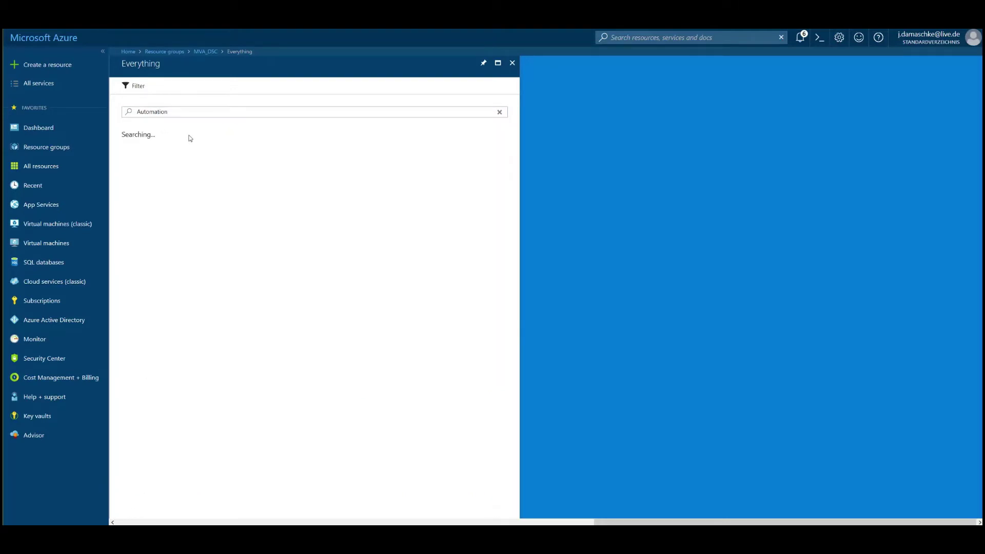
left_click(201, 183)
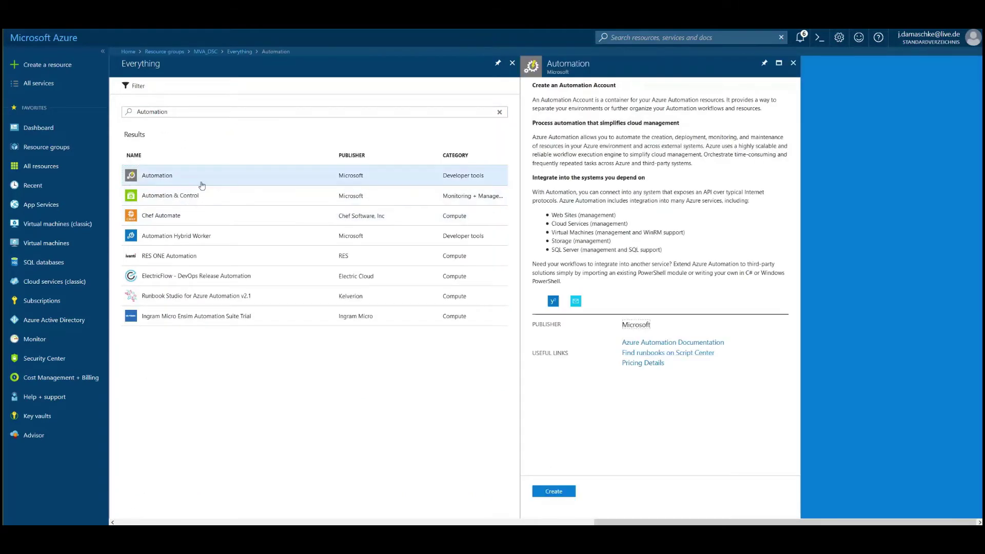
Create an Automation account named MVADSC in the MVA_DSC resource group and return to the group's overview
left_click(554, 492)
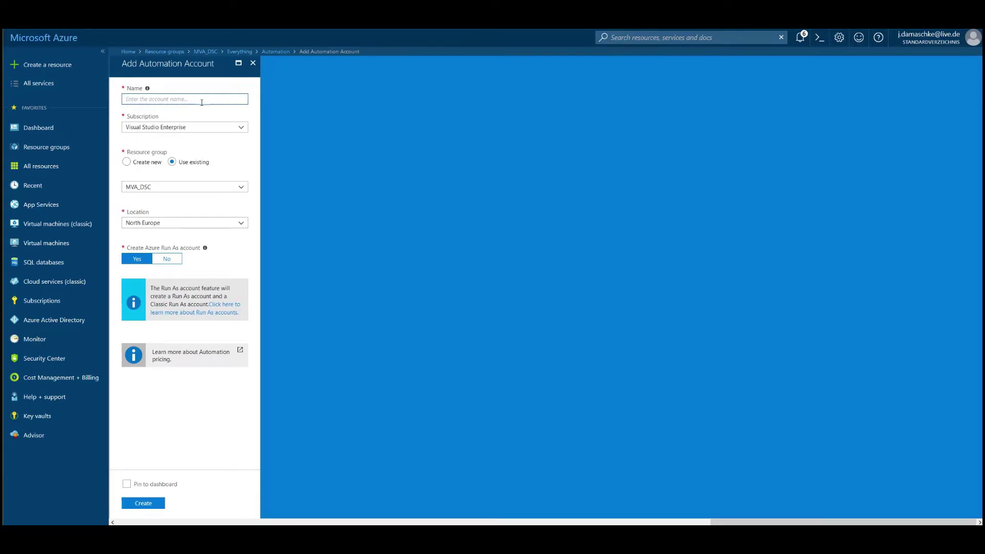
type("MVADSC")
left_click(151, 505)
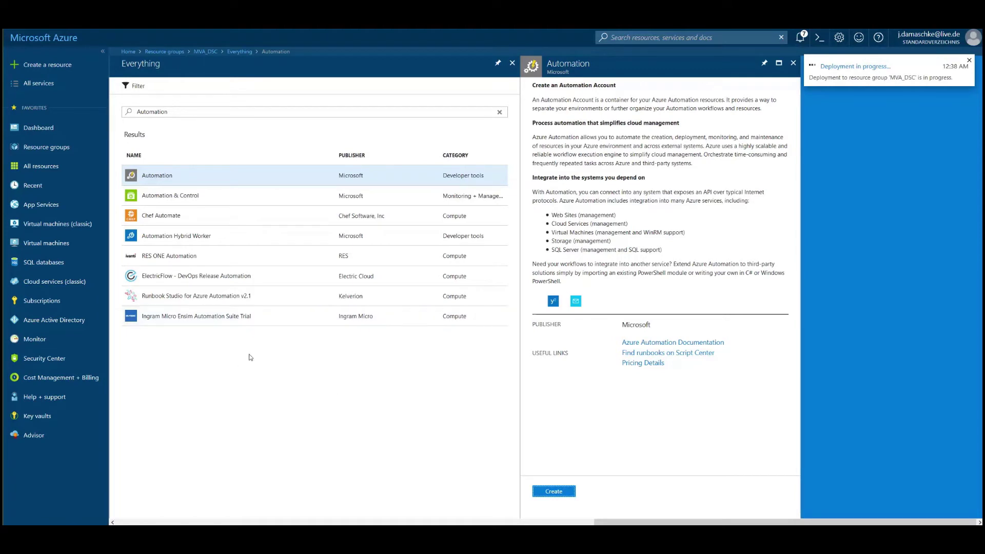
left_click(794, 64)
left_click(512, 63)
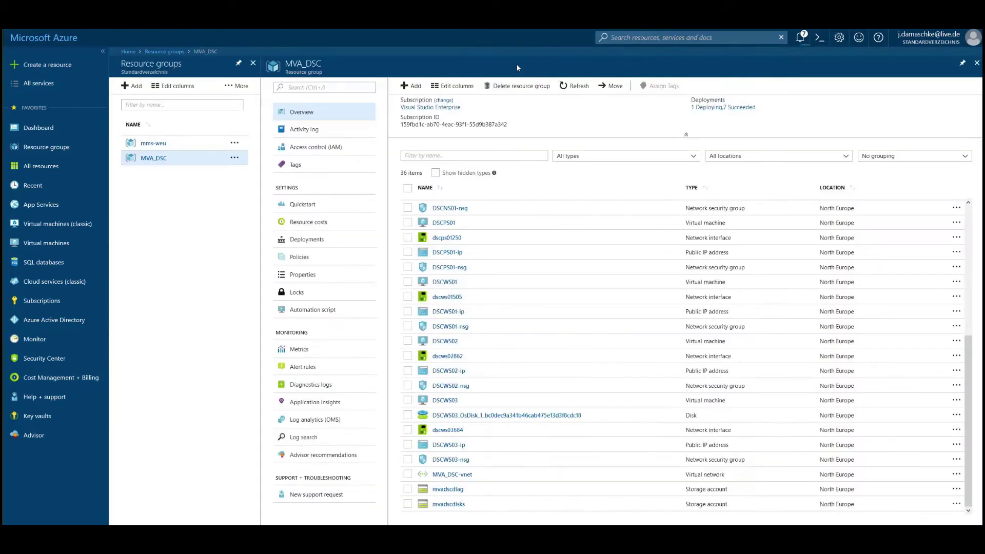
Check the deployment notifications, refresh the MVA_DSC resource list and open the MVADSC Automation account
left_click(801, 37)
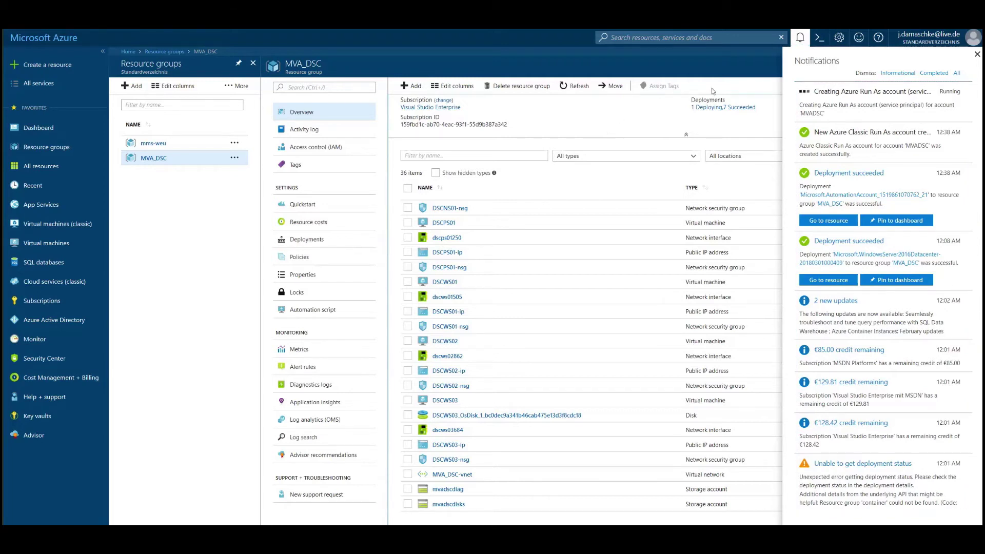
left_click(800, 37)
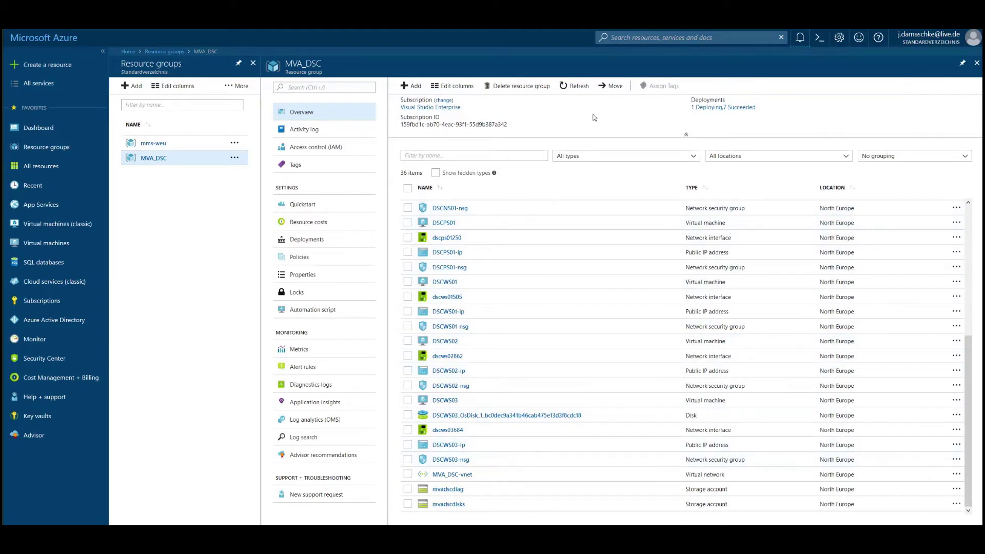
left_click(571, 86)
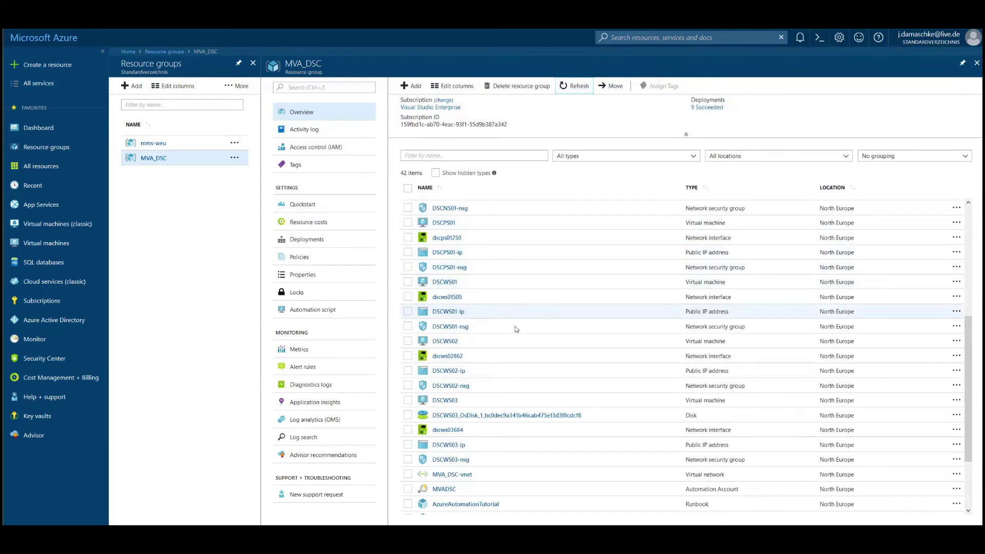
scroll(515, 331, "down", 2)
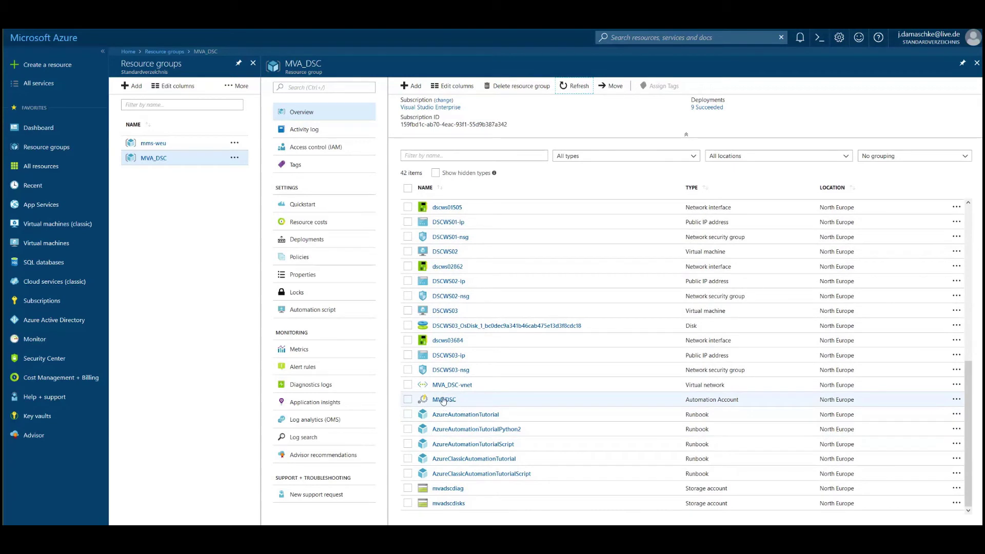
left_click(444, 404)
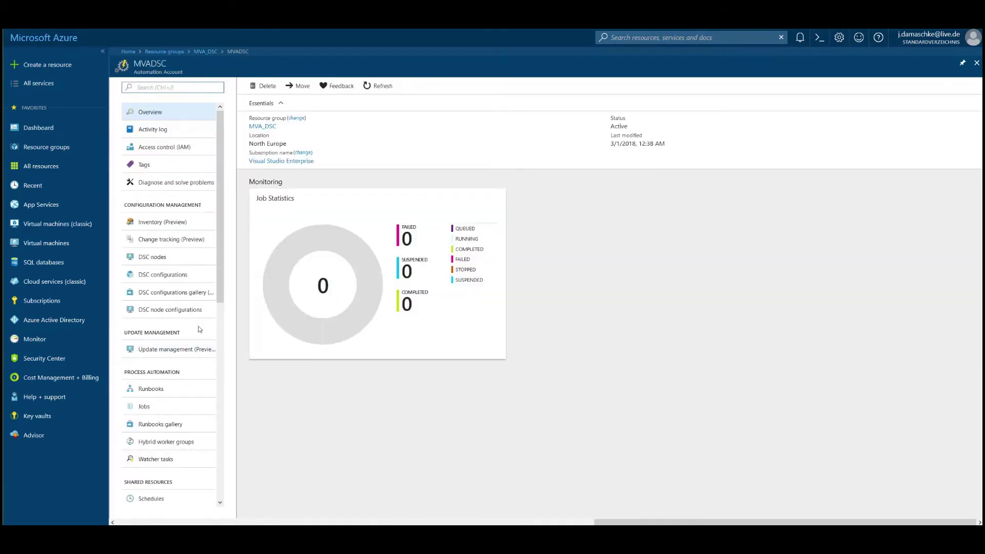
Look through the account's DSC nodes, DSC configurations and DSC configurations gallery, sorting the gallery by popularity
left_click_drag(222, 169, 216, 209)
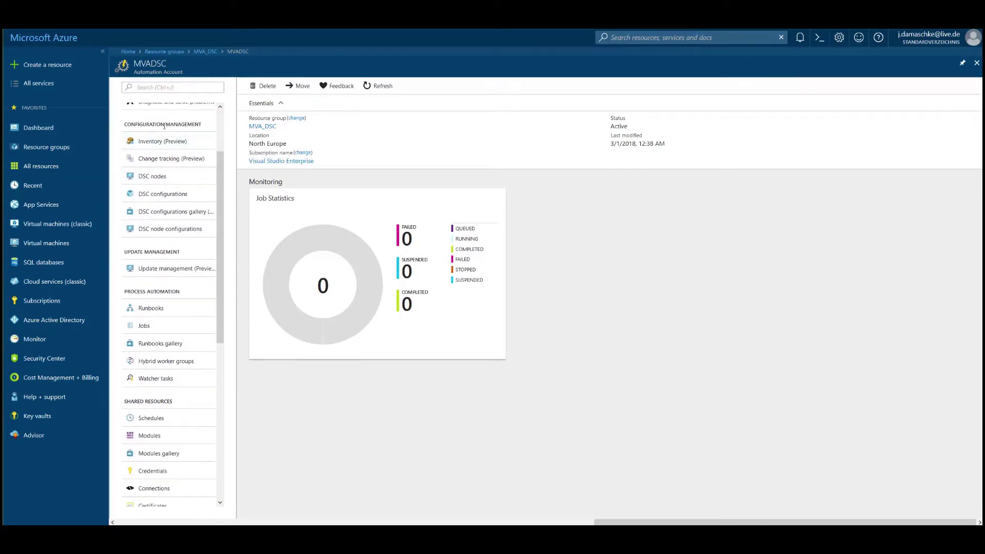
left_click(164, 178)
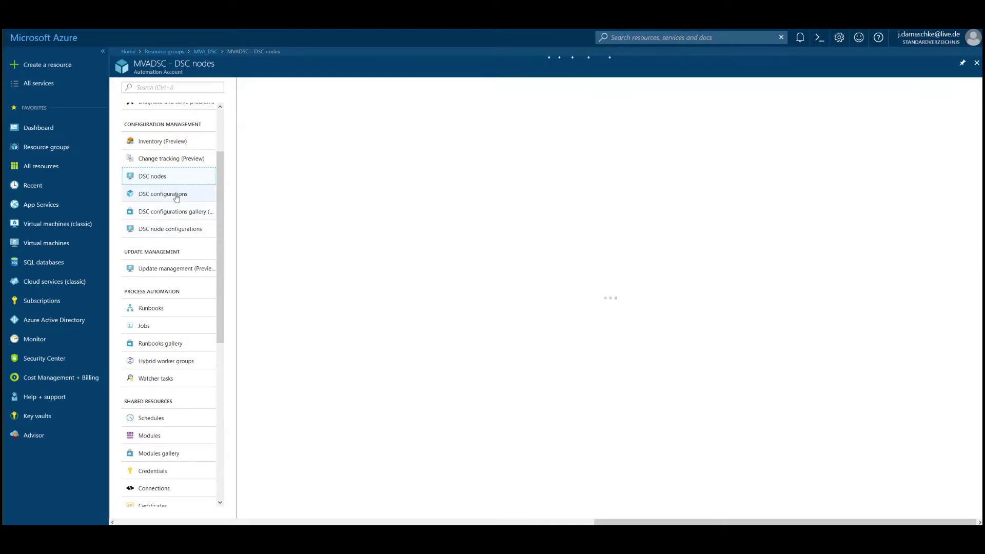
left_click(178, 198)
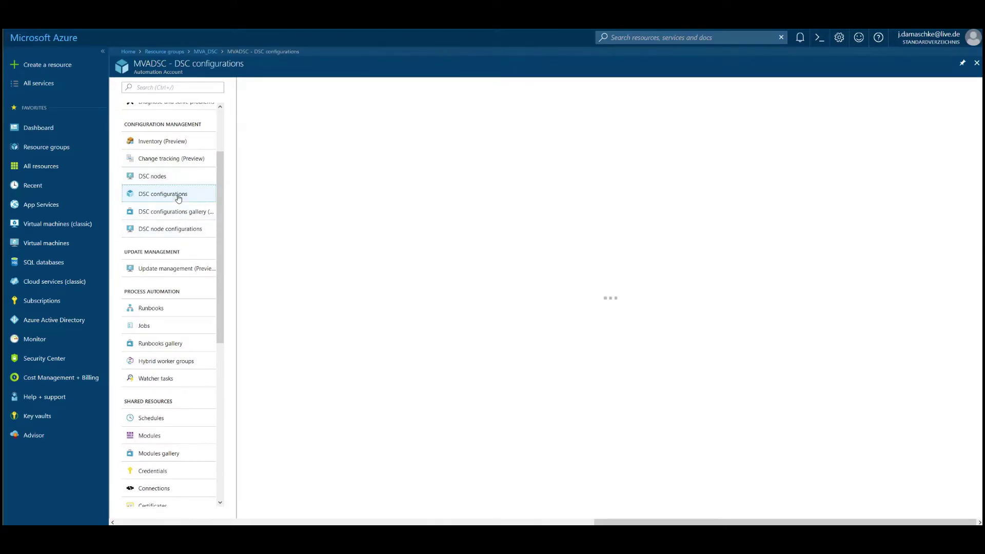
left_click(173, 212)
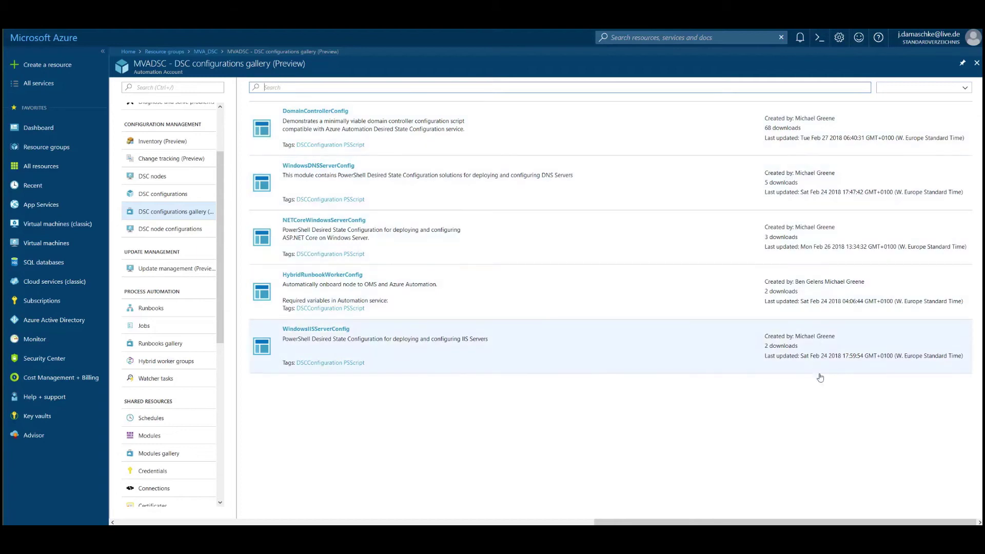
left_click(911, 88)
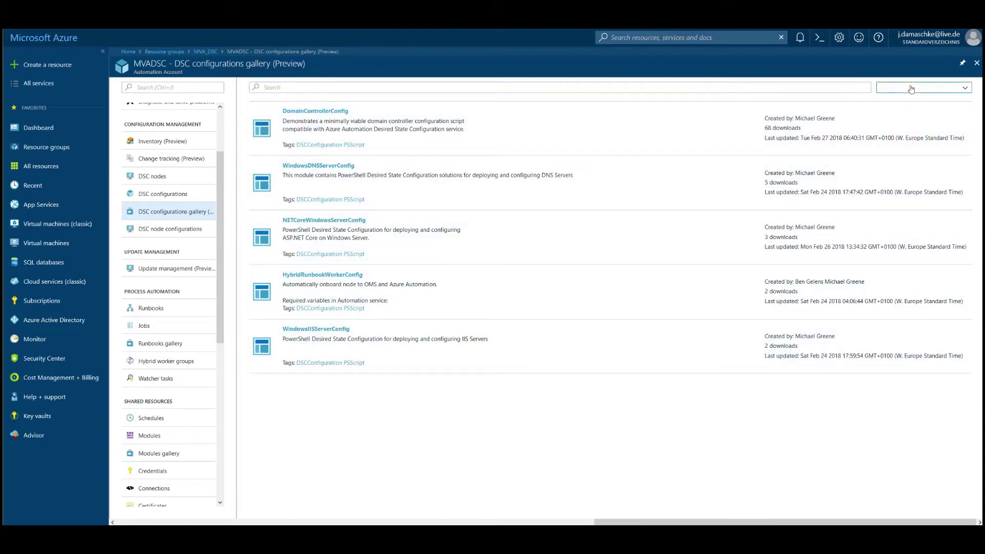
left_click(894, 100)
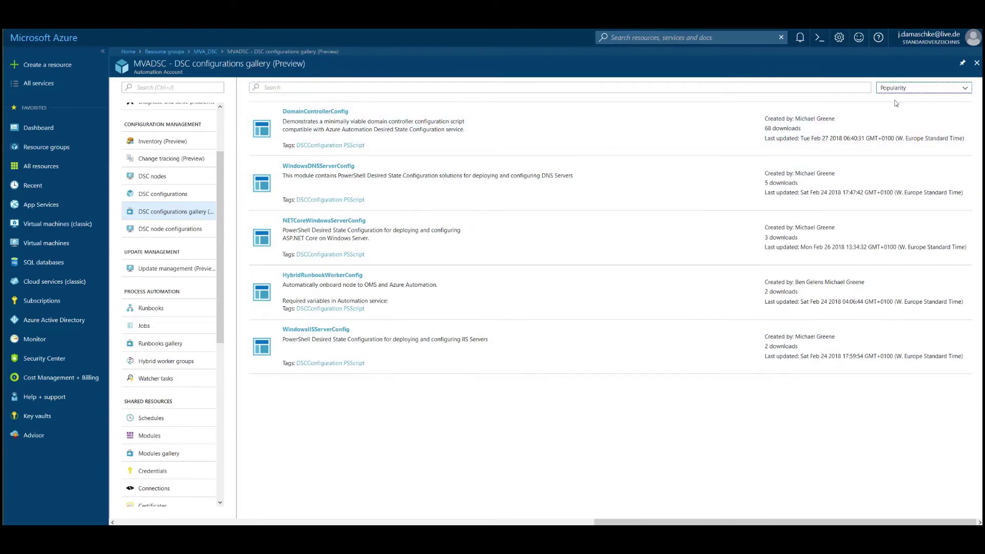
Leave the configurations gallery, discarding its unsaved edits, and view the account's DSC node configurations
left_click(164, 230)
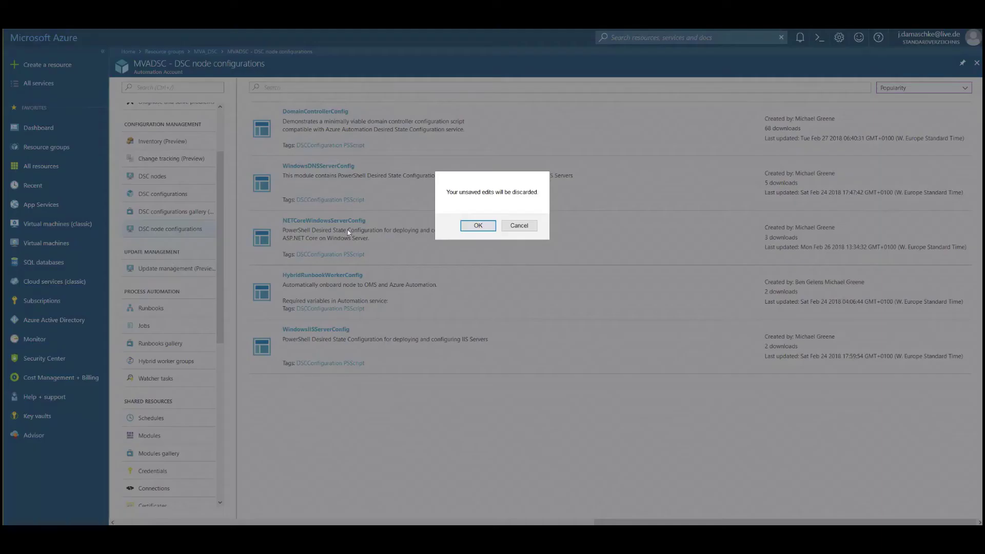
left_click(519, 226)
left_click(180, 268)
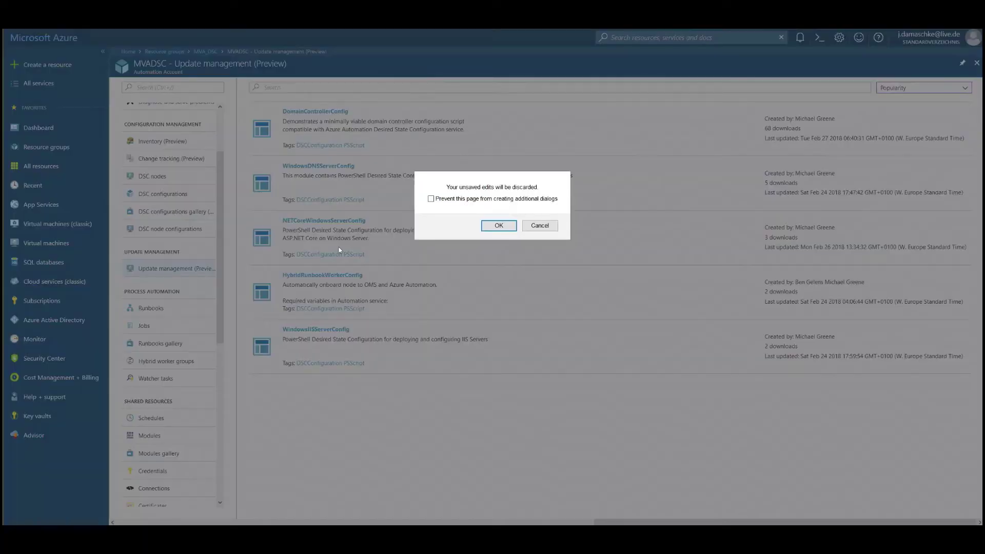
left_click(510, 226)
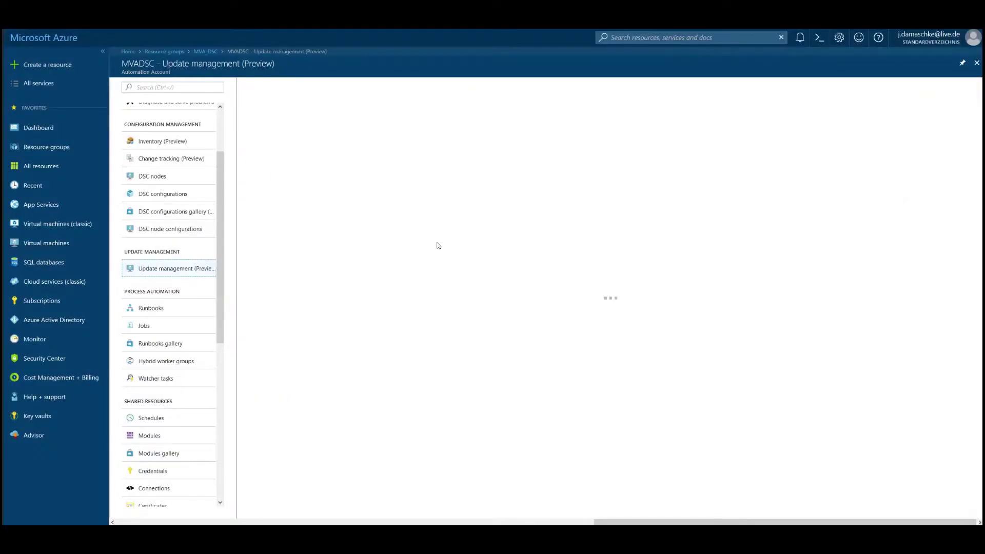
left_click(175, 232)
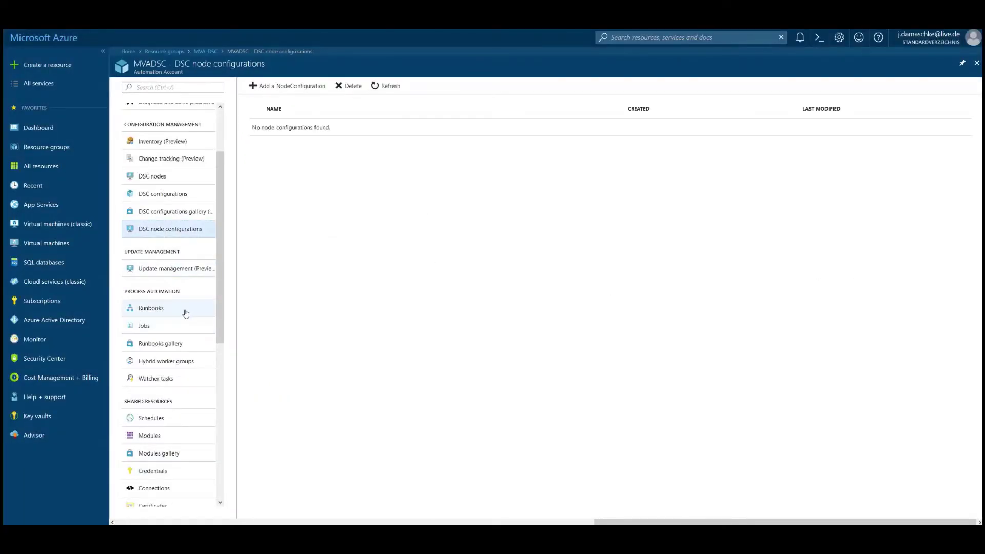
Open the Automation account's shared modules and browse the module gallery
scroll(186, 315, "down", 1)
scroll(186, 314, "down", 5)
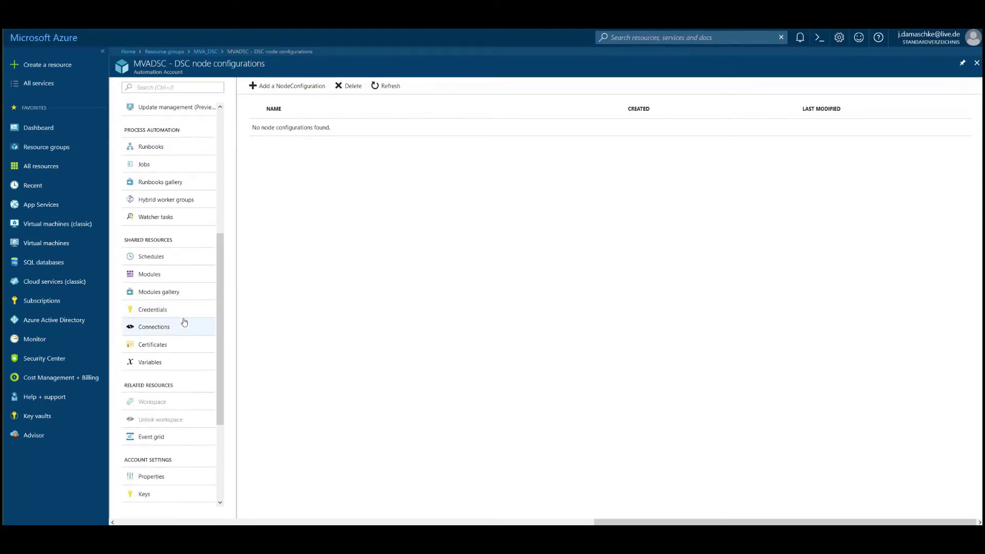
scroll(184, 322, "down", 3)
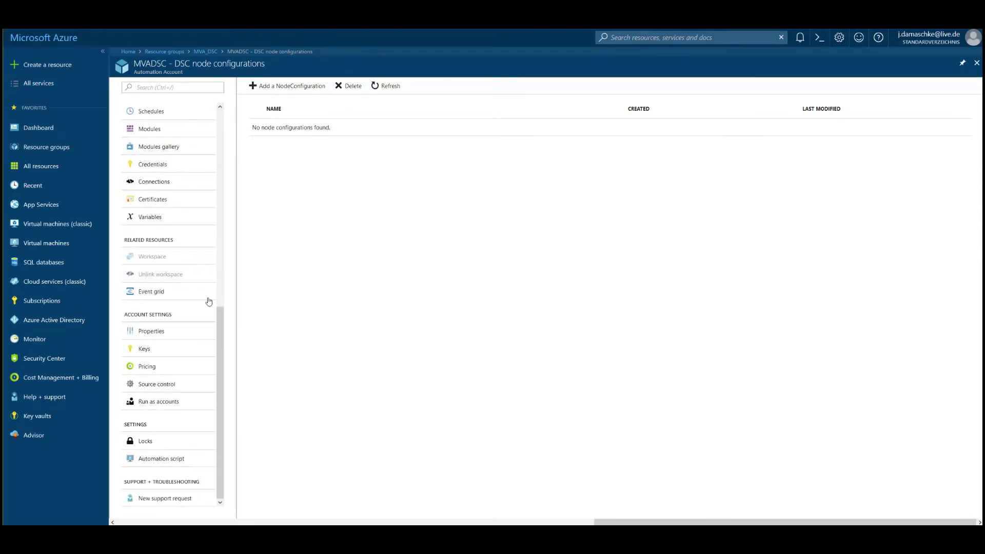
left_click(175, 130)
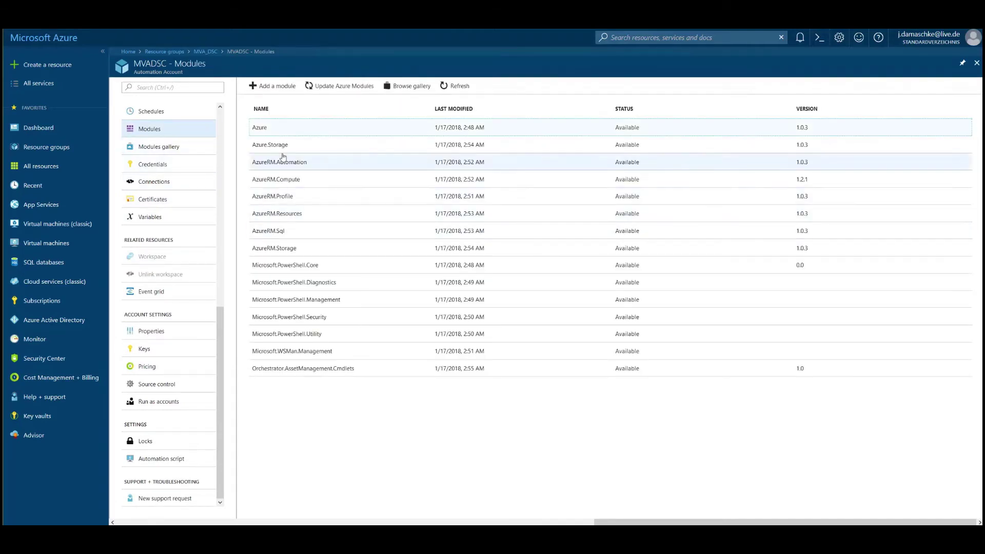
left_click(399, 88)
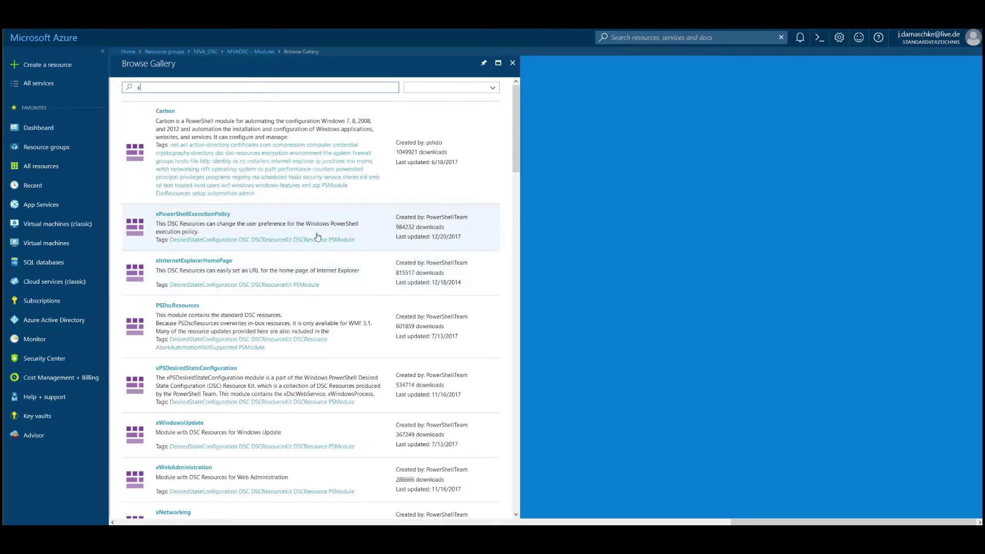
Find the xComputerManagement module in the gallery and import it into the Automation account
scroll(306, 257, "down", 3)
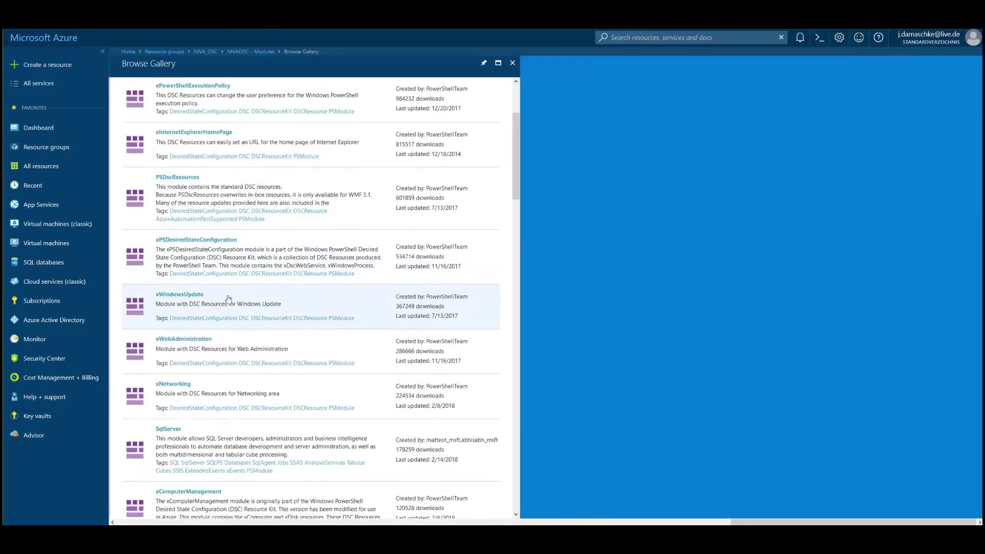
scroll(185, 349, "down", 3)
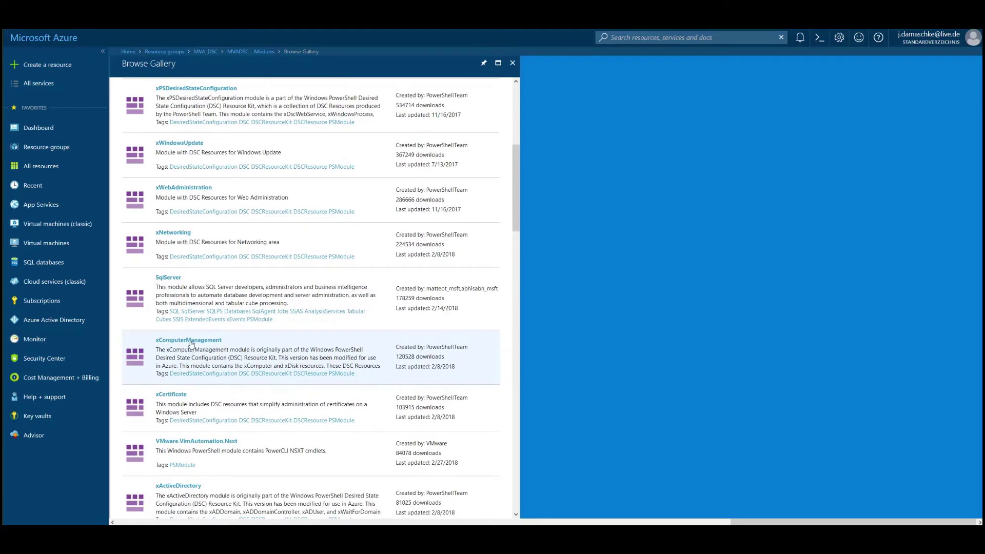
left_click(190, 343)
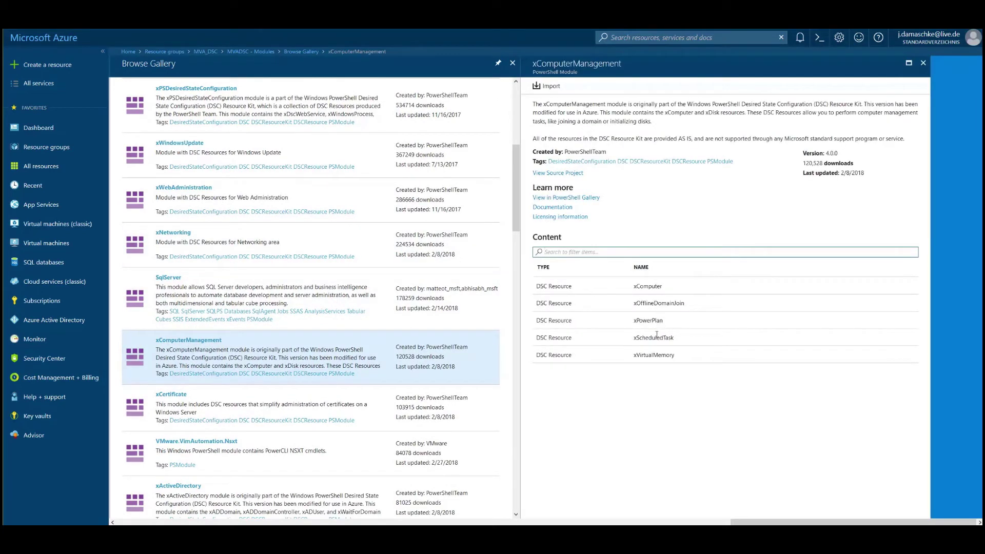
left_click(548, 86)
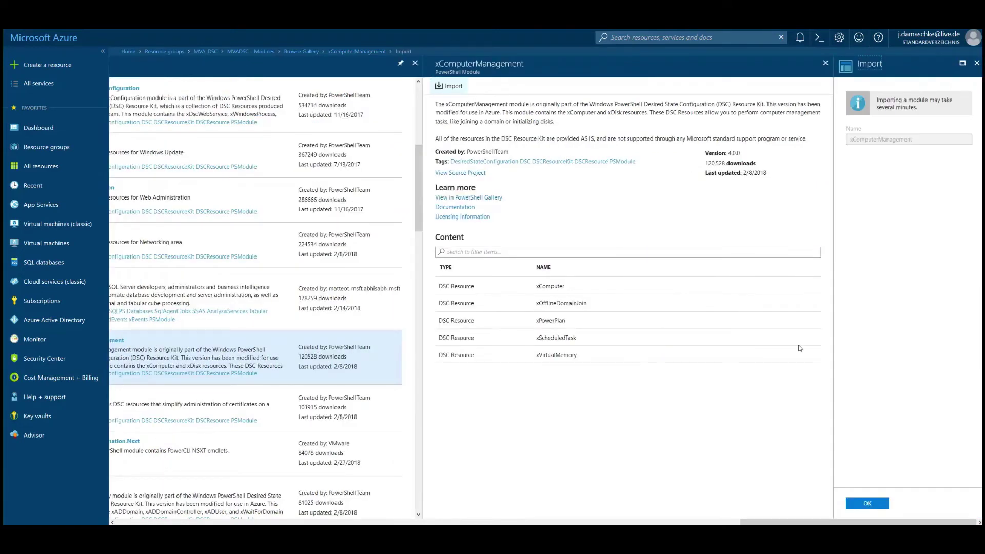
left_click(868, 504)
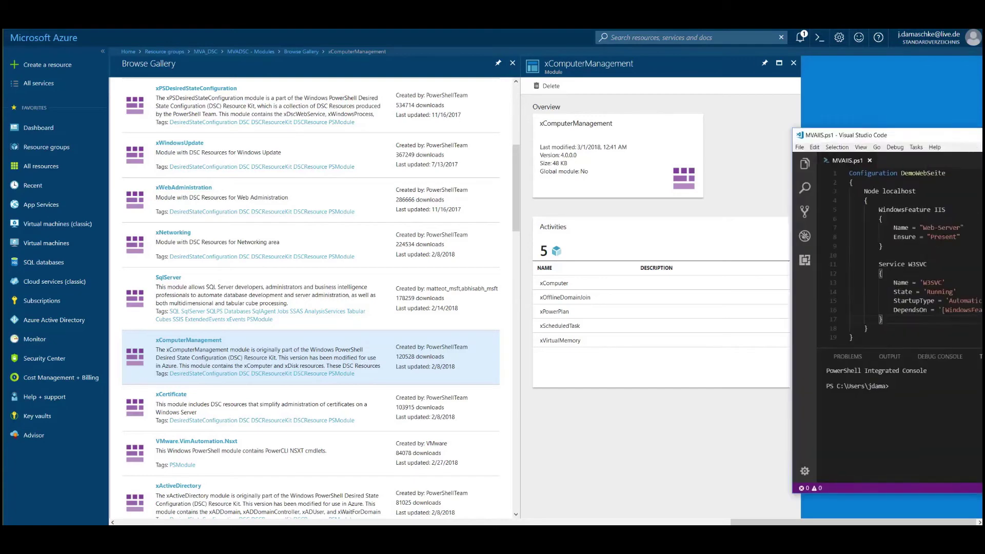
Switch to Visual Studio Code, set editor.fontSize to 20 in the user settings, save, and return to MVAIIS.ps1
left_click_drag(984, 117, 528, 118)
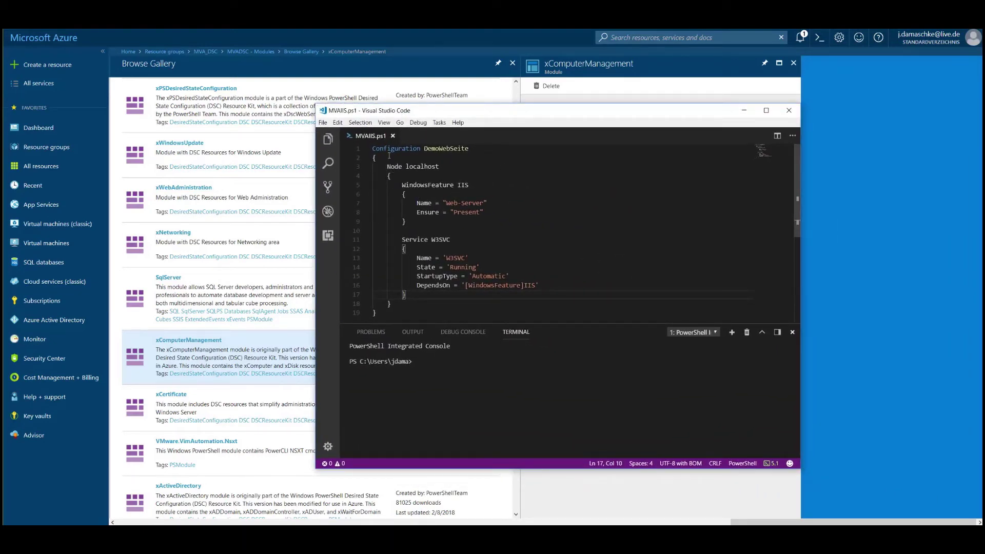
left_click(337, 122)
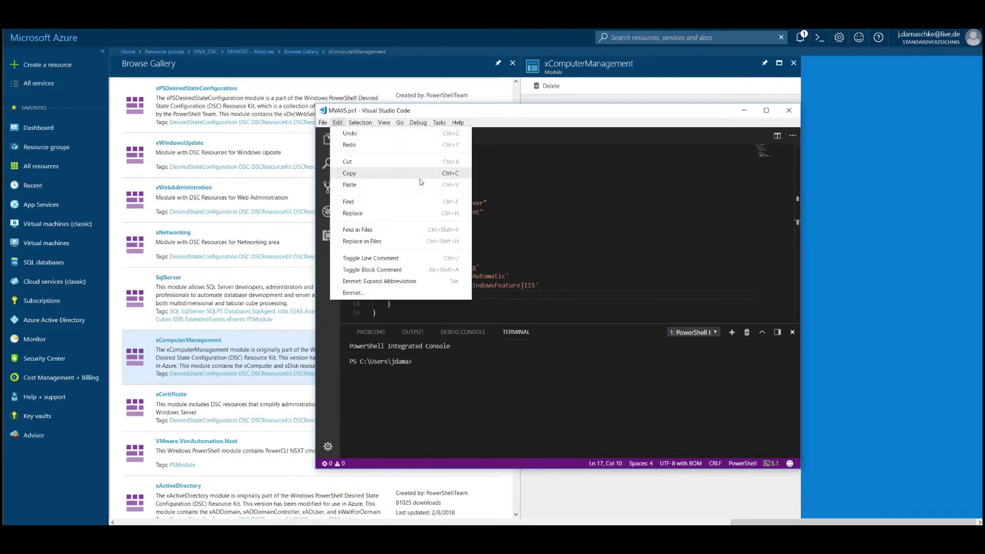
left_click(567, 209)
key("ctrl+comma")
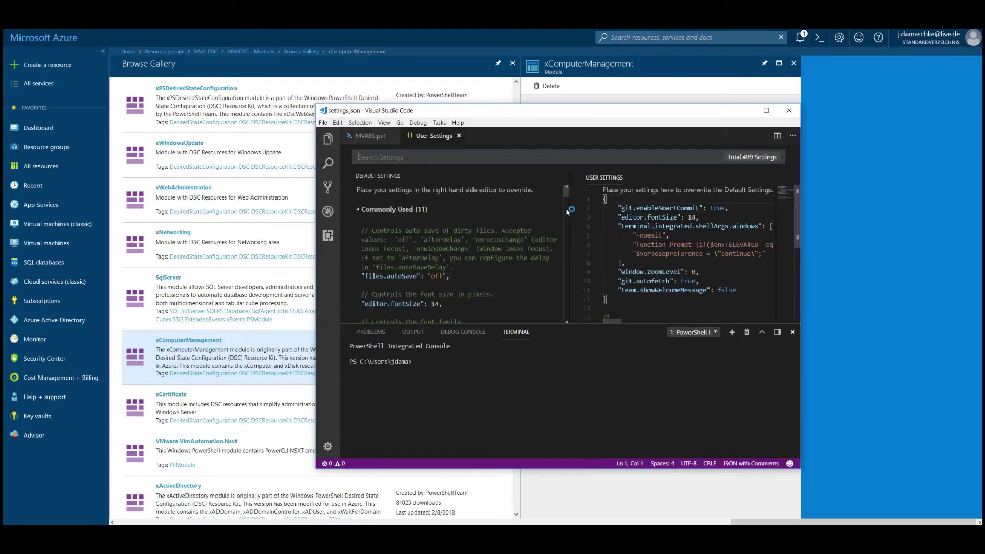
type("f")
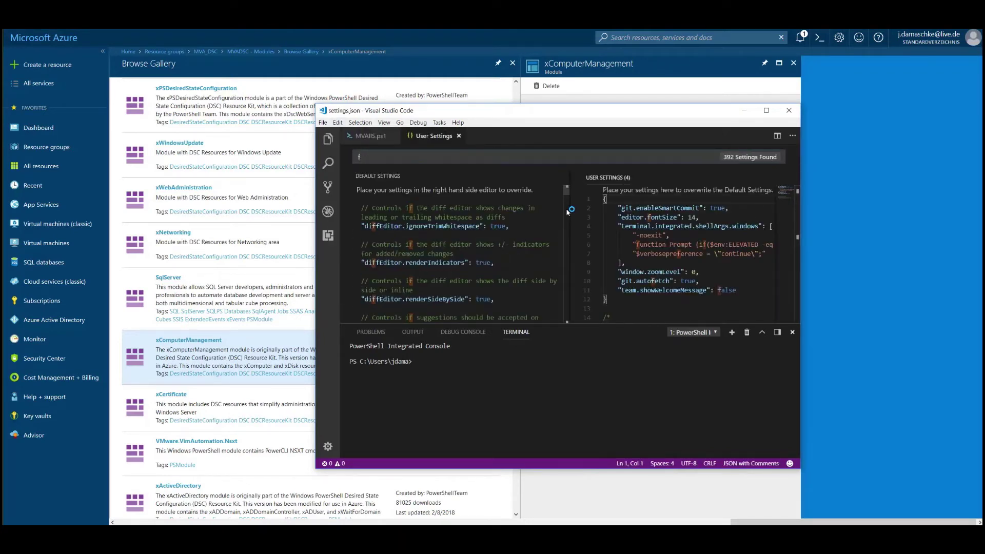
type("ont")
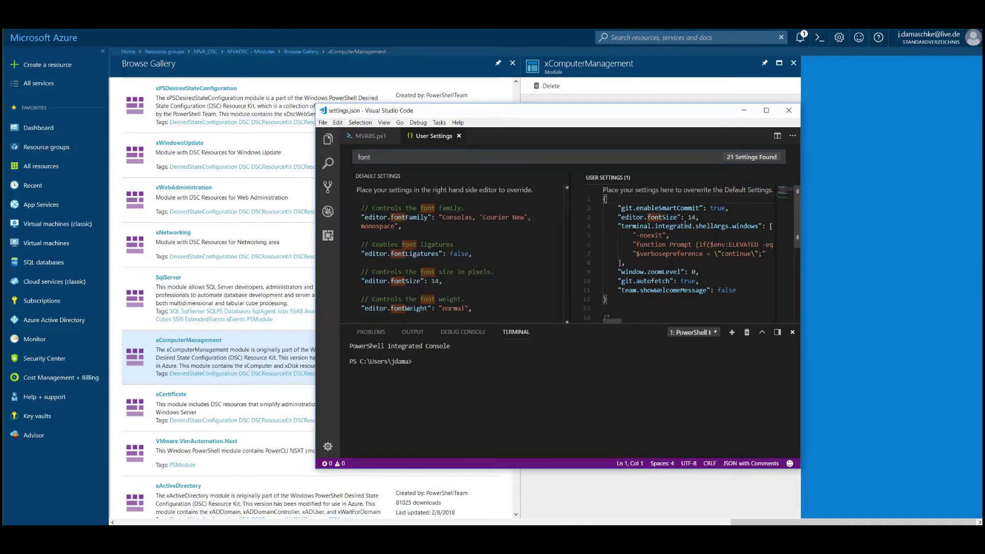
double_click(692, 217)
type("2")
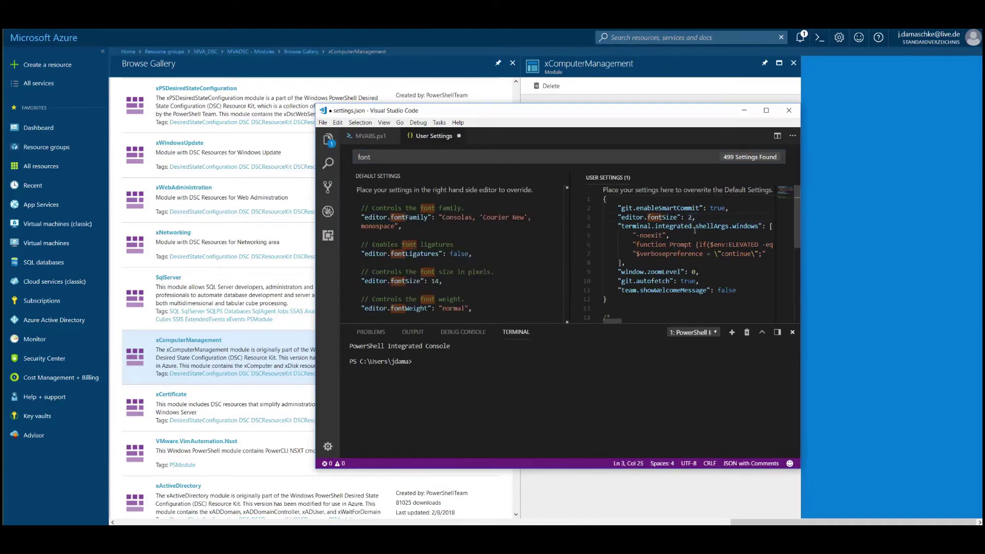
type("0")
key("ctrl+s")
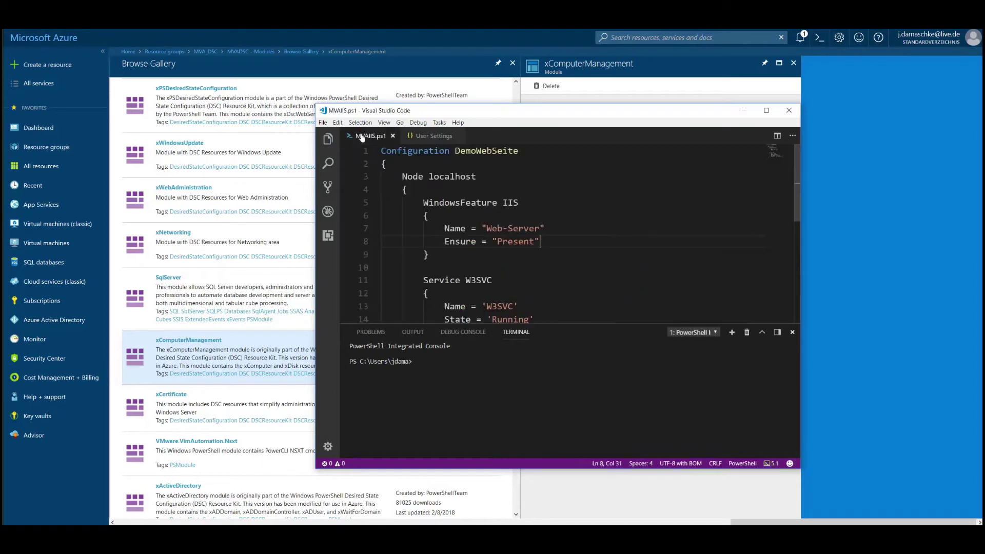
left_click(371, 135)
Enlarge the editor window and review the WindowsFeature and Service resources in the DemoWebSeite configuration script
left_click_drag(513, 110, 425, 41)
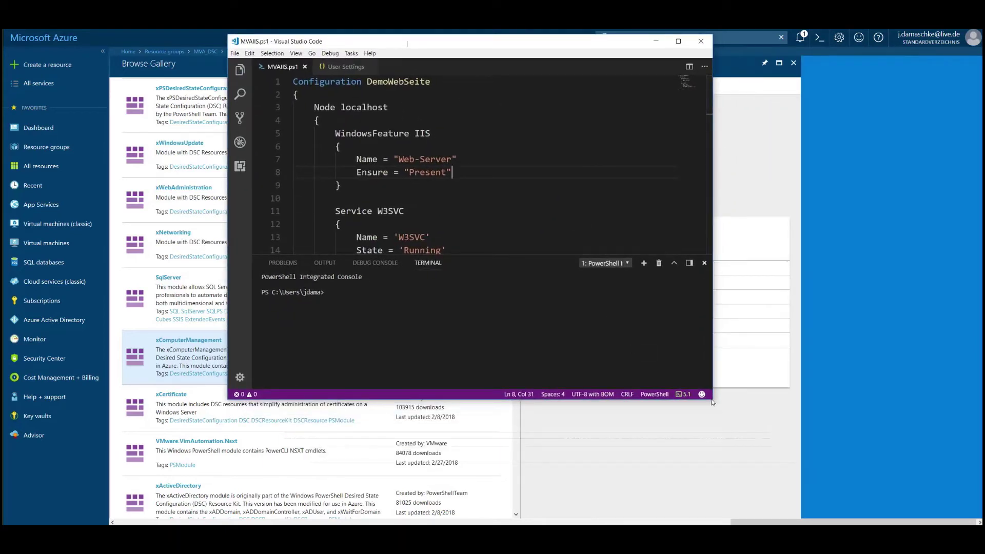
left_click_drag(713, 402, 786, 492)
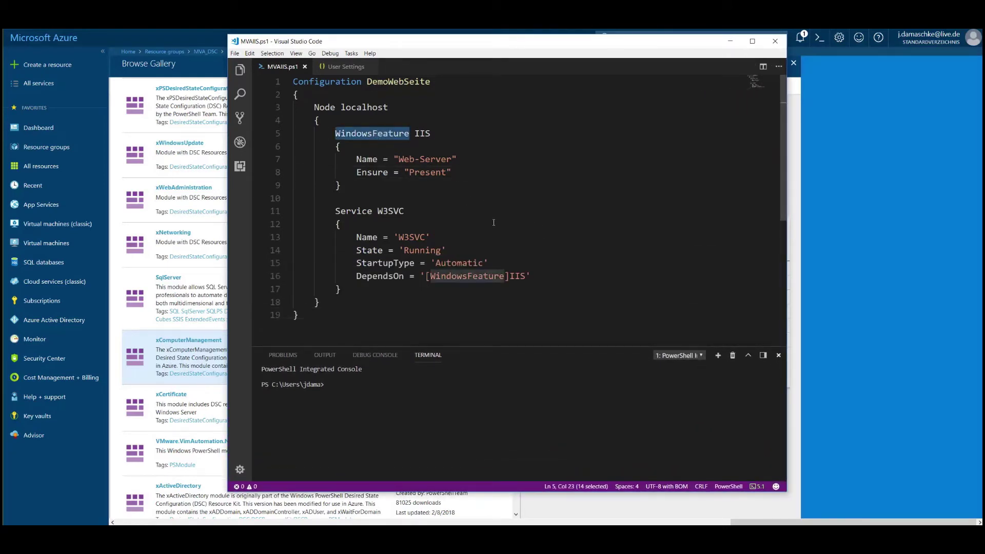
double_click(345, 213)
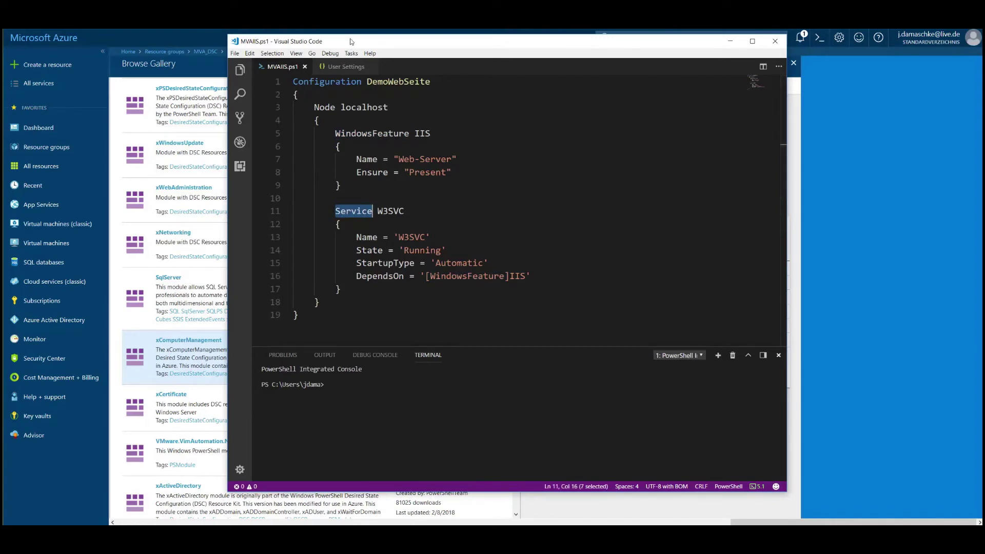
left_click_drag(767, 42, 855, 44)
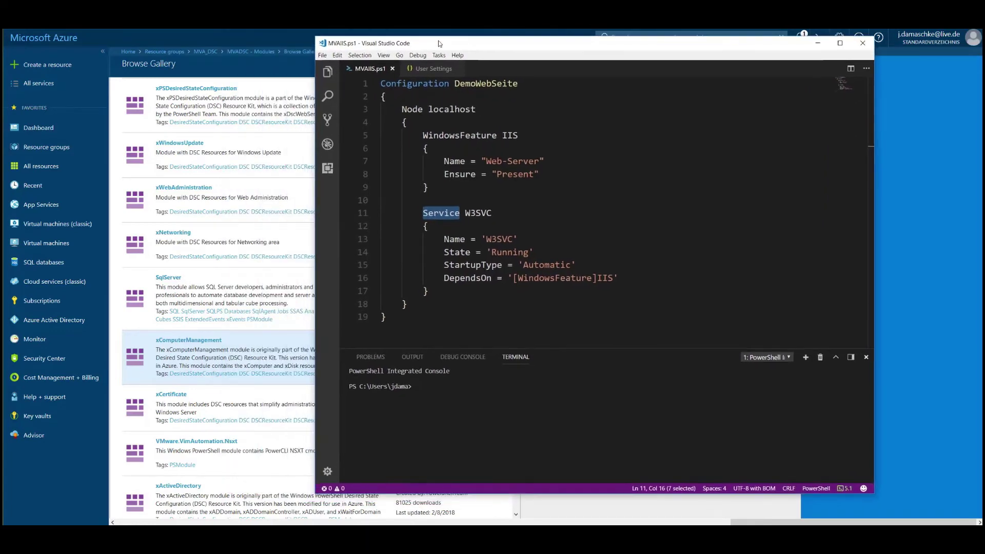
Return to the Azure portal, leave the module gallery and open the Automation account's DSC configurations
left_click(818, 43)
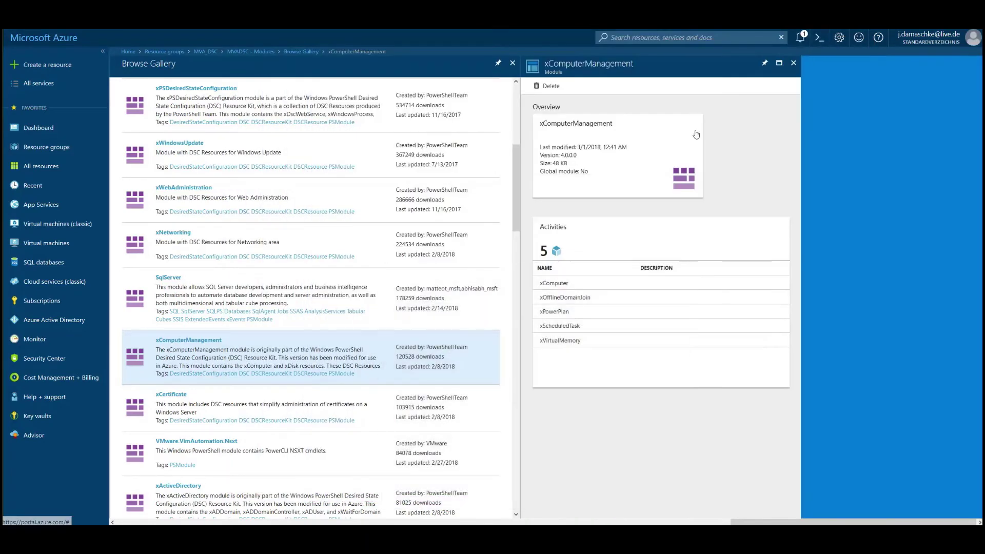
left_click(794, 62)
left_click(513, 62)
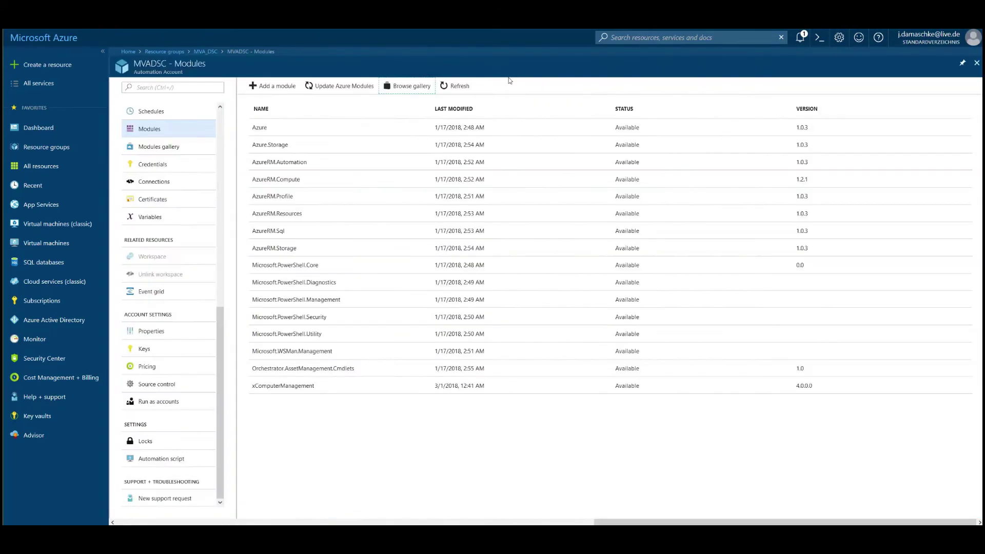
scroll(181, 190, "up", 8)
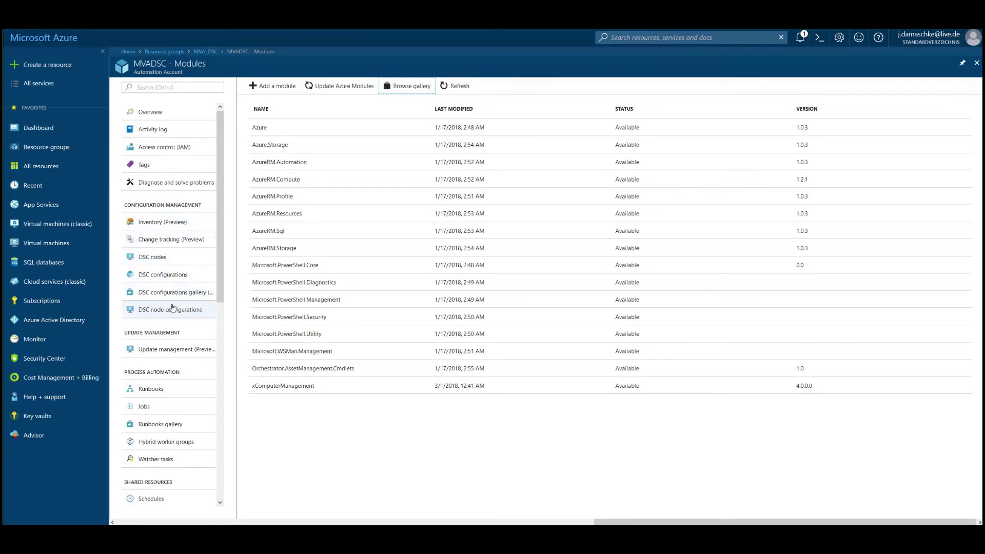
left_click(174, 274)
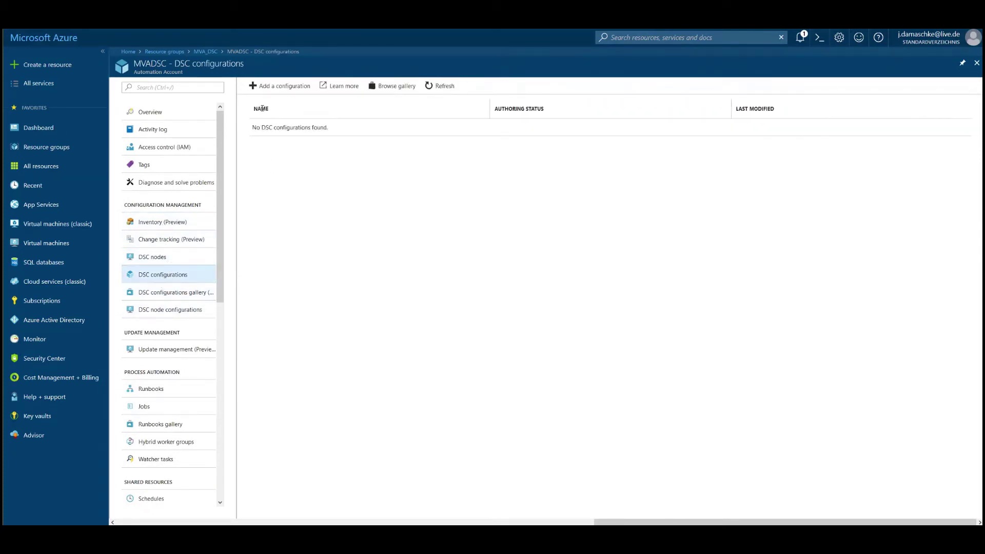
Try to import the script MVAIIS.ps1 as a DSC configuration named MVAIIS
left_click(283, 87)
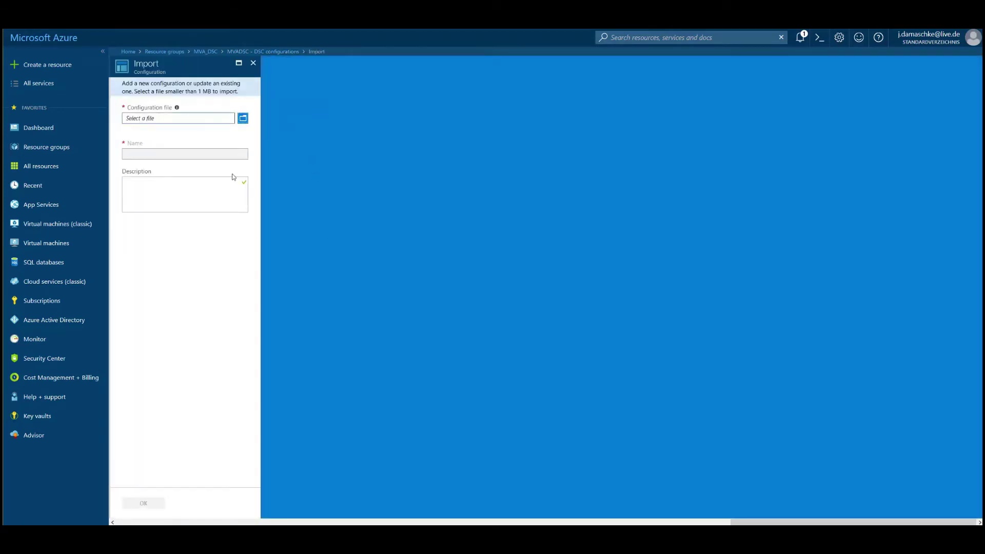
left_click(245, 119)
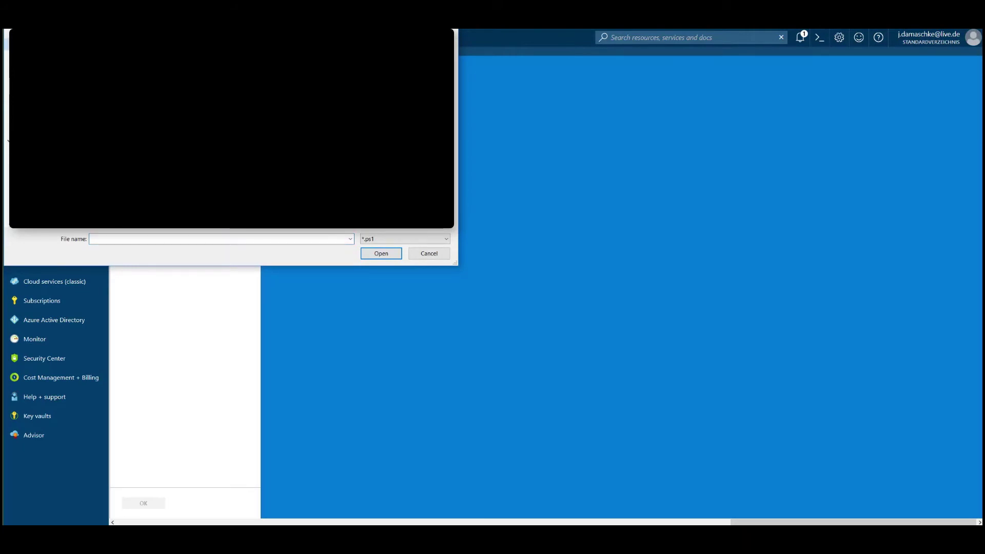
double_click(126, 135)
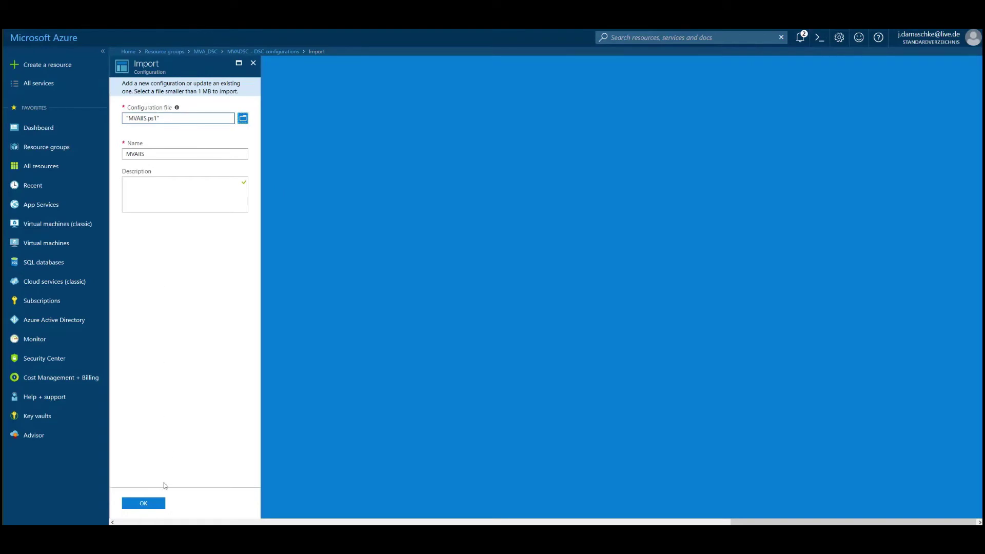
left_click(146, 498)
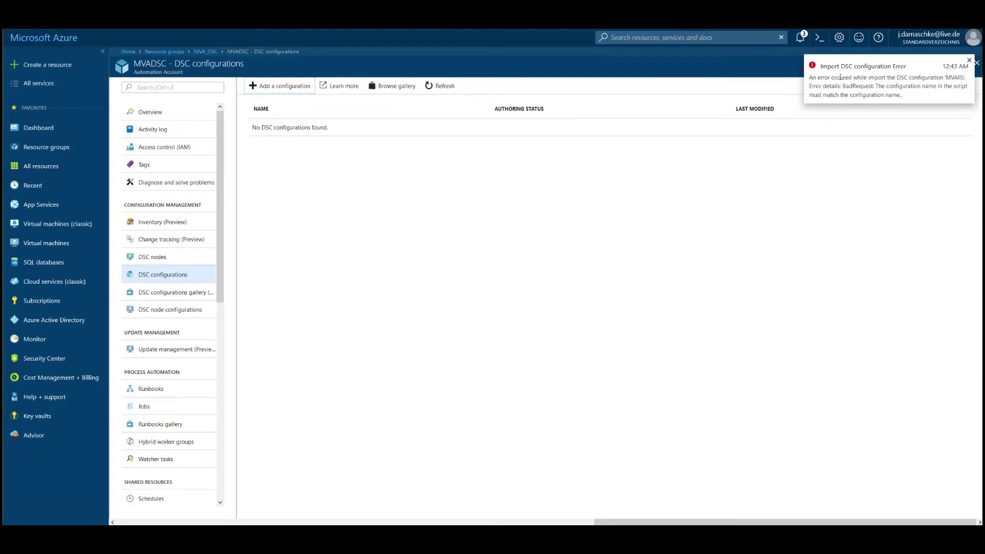
Examine the error details in the DSC configuration import notification
left_click_drag(817, 79, 899, 96)
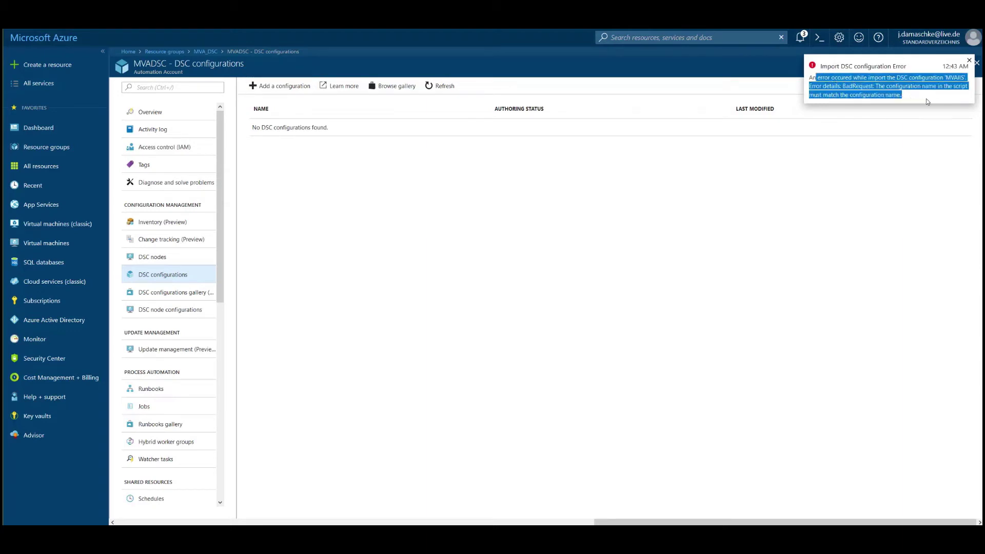
left_click(838, 78)
triple_click(839, 78)
left_click(838, 78)
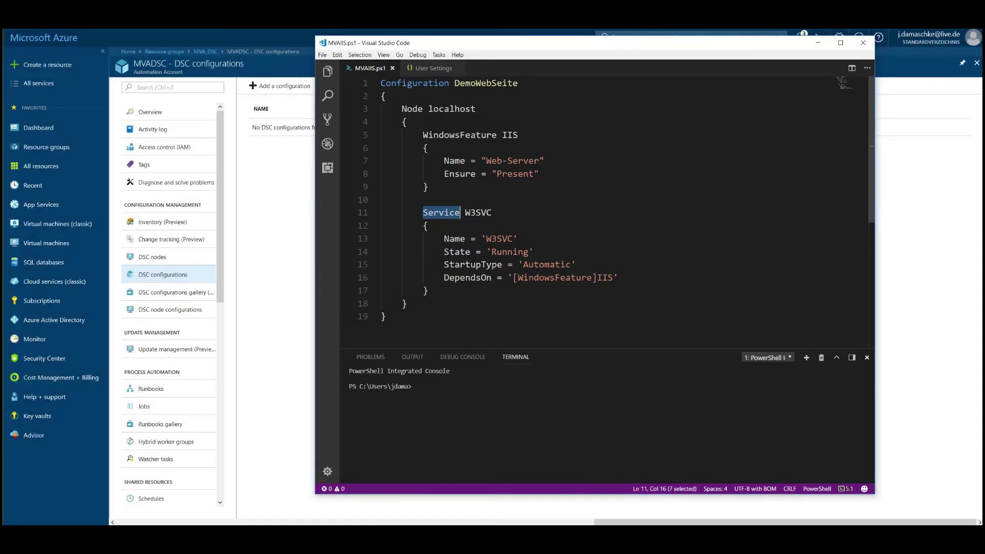
In Visual Studio Code, save a copy of MVAIIS.ps1 named DemoWebSeite to match the configuration name inside the script
left_click(477, 189)
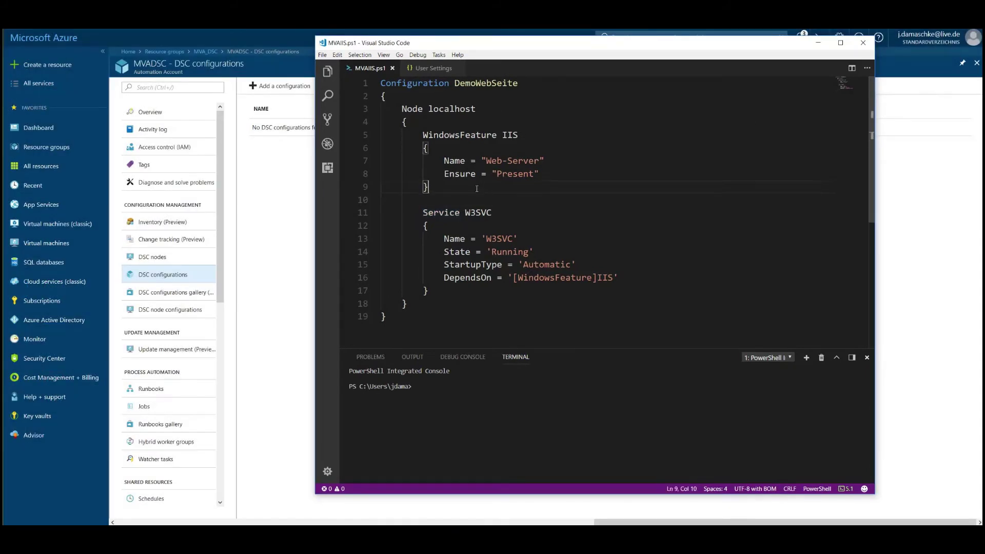
double_click(471, 91)
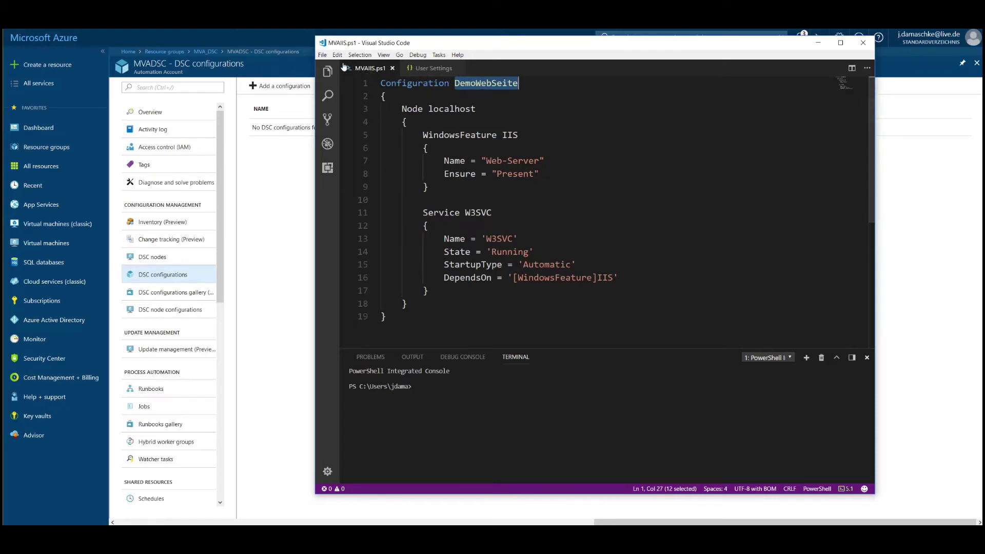
left_click(323, 55)
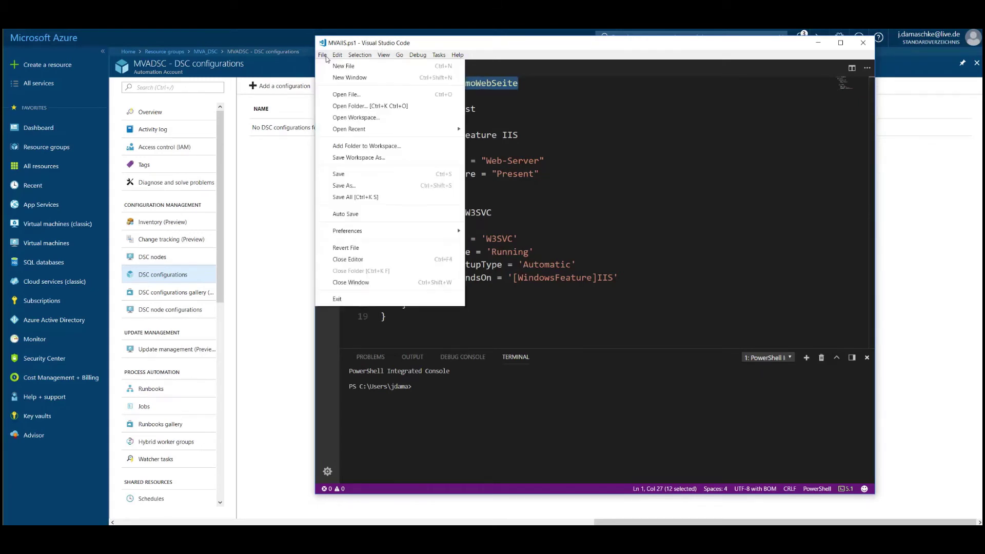
left_click(358, 186)
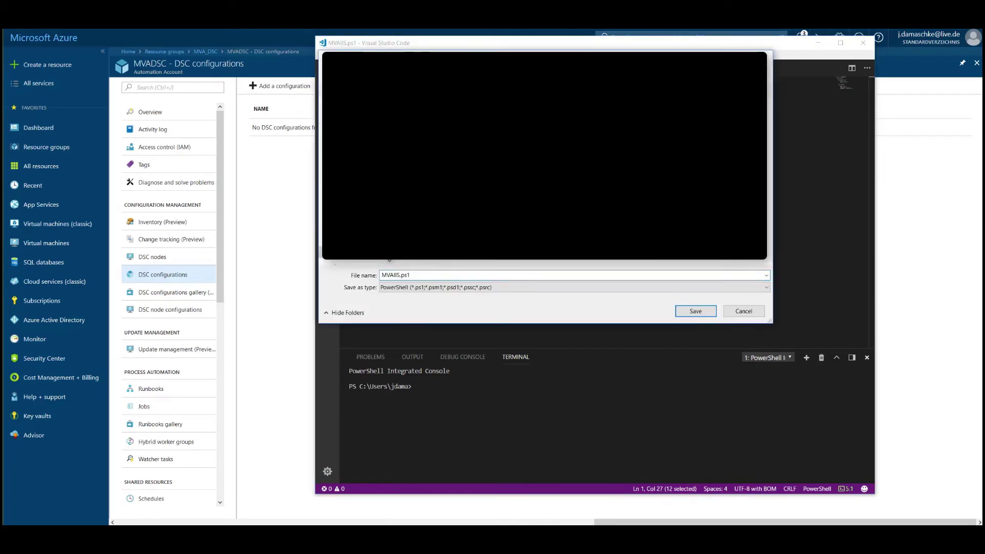
double_click(405, 275)
type("DemoWebSeite")
left_click(695, 312)
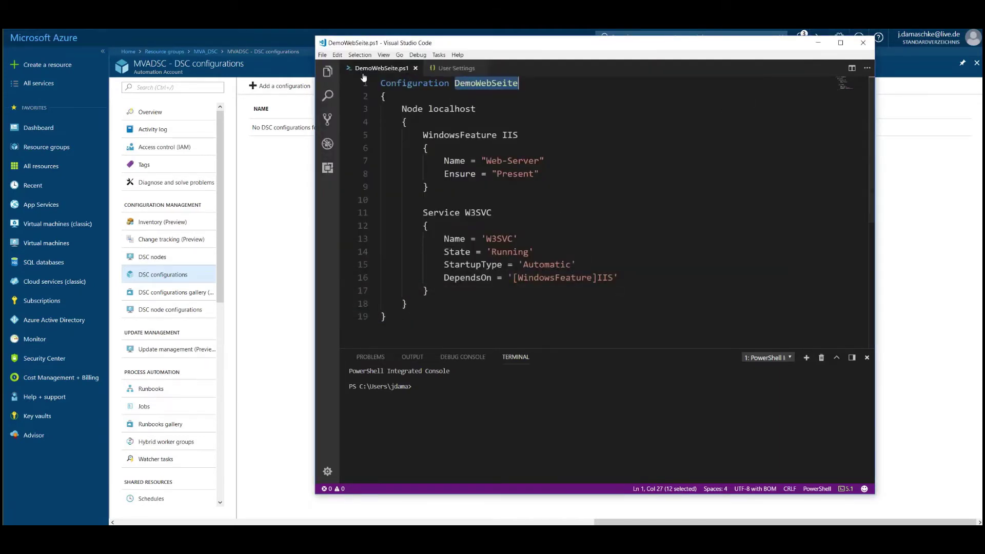
Return to the Azure portal and import DemoWebSeite.ps1 as a DSC configuration named DemoWebSeite
left_click(819, 44)
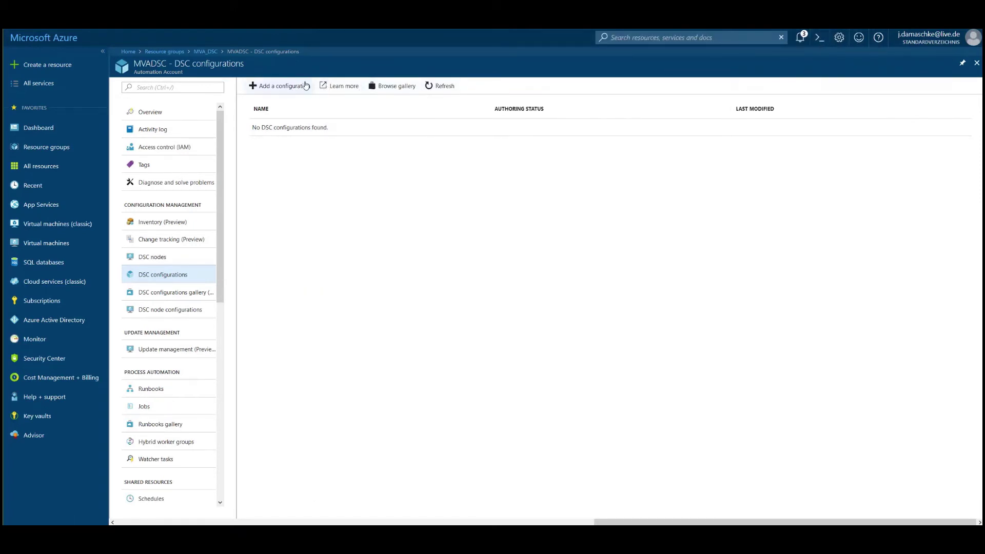
left_click(289, 89)
left_click(242, 119)
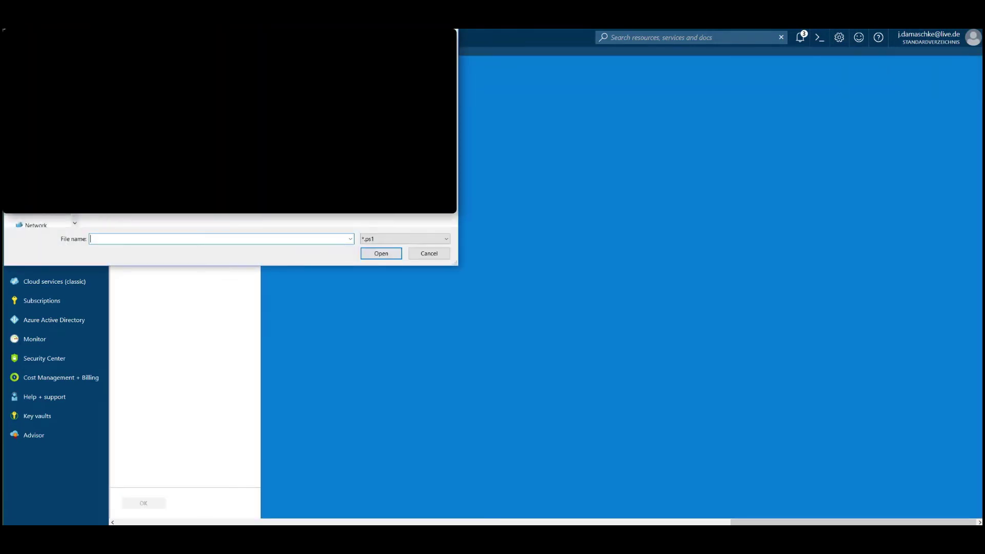
type("MVAIIS.ps1")
key("Down")
key("Return")
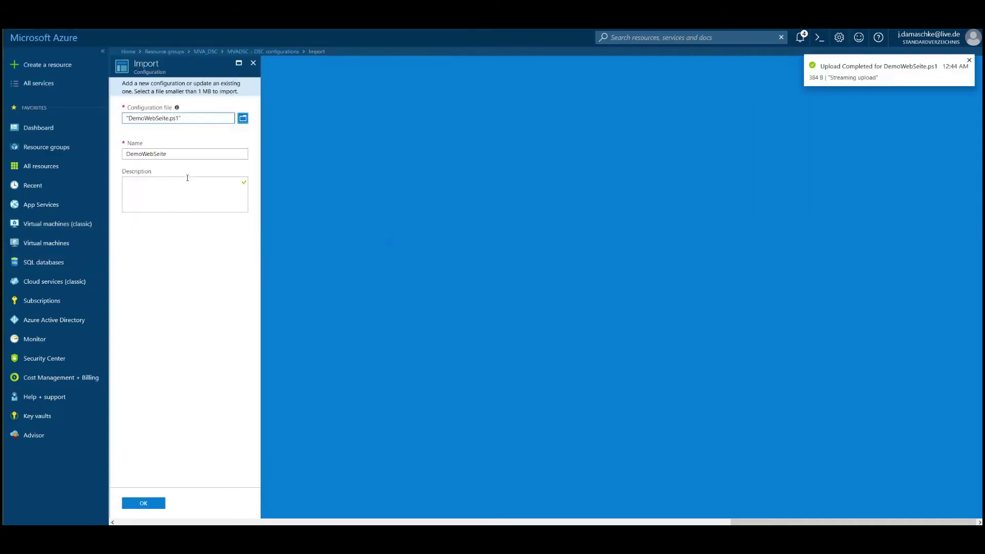
left_click(144, 504)
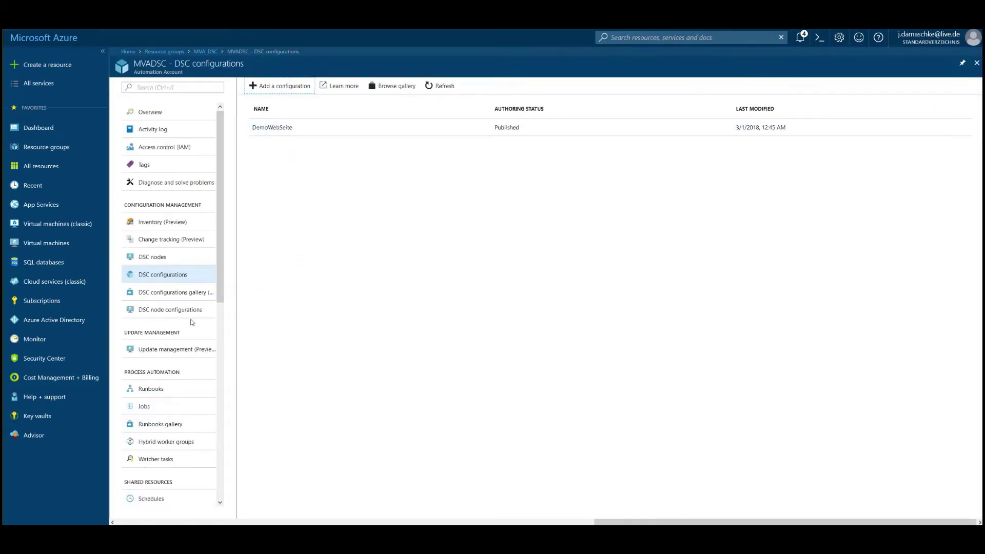
Open the imported DemoWebSeite configuration and compile it, confirming the compilation
left_click(271, 134)
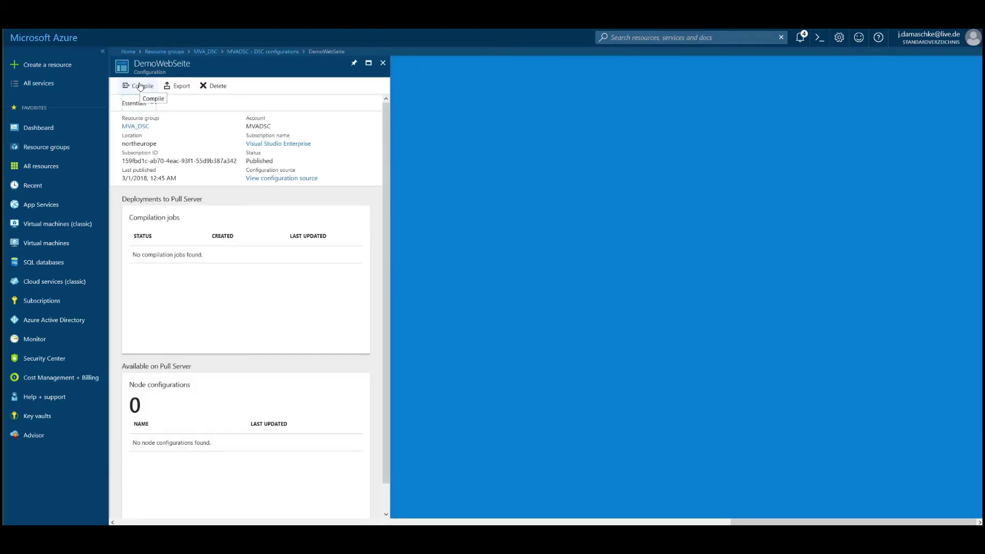
left_click(140, 86)
left_click(142, 182)
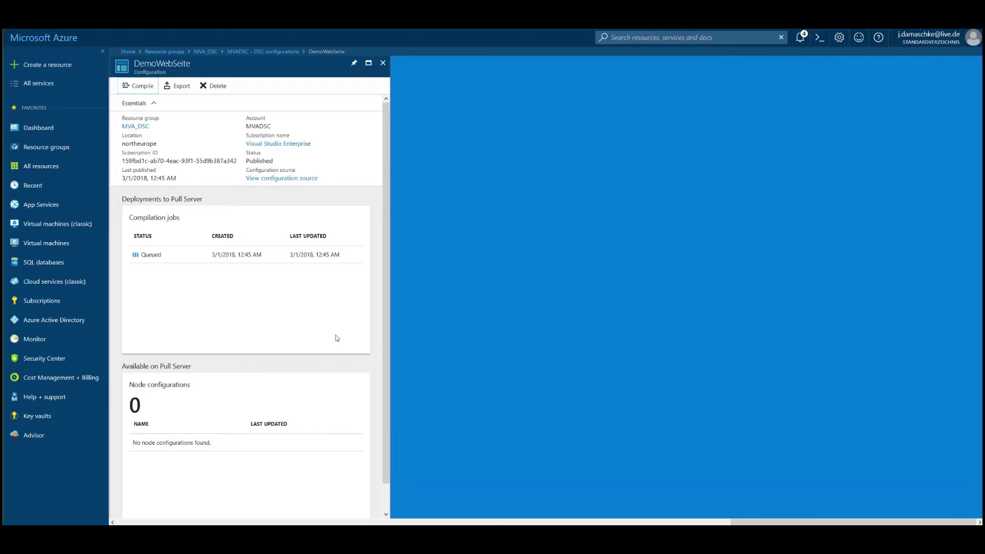
Open the DemoWebSeite compilation job and check its state and complete logs
left_click(157, 259)
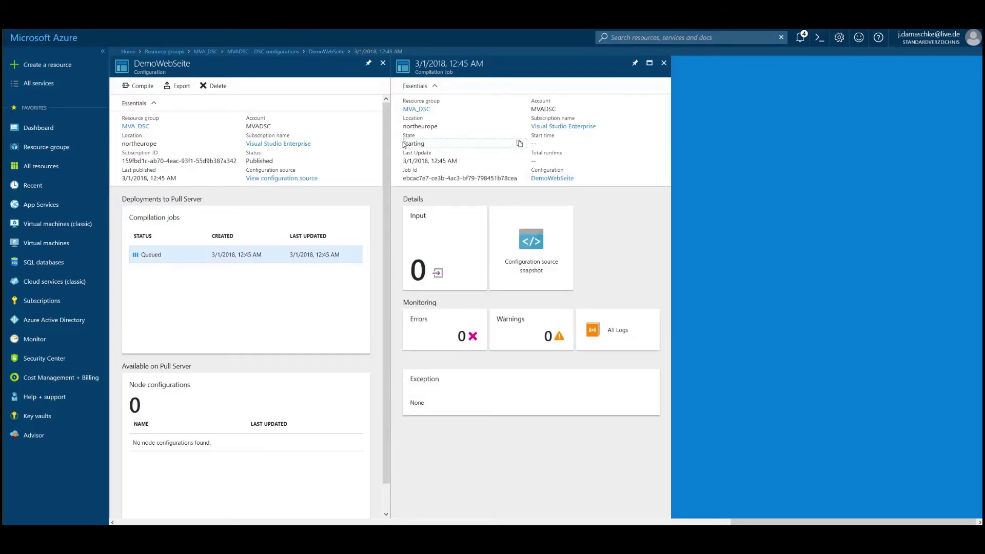
left_click_drag(408, 143, 425, 151)
left_click(619, 242)
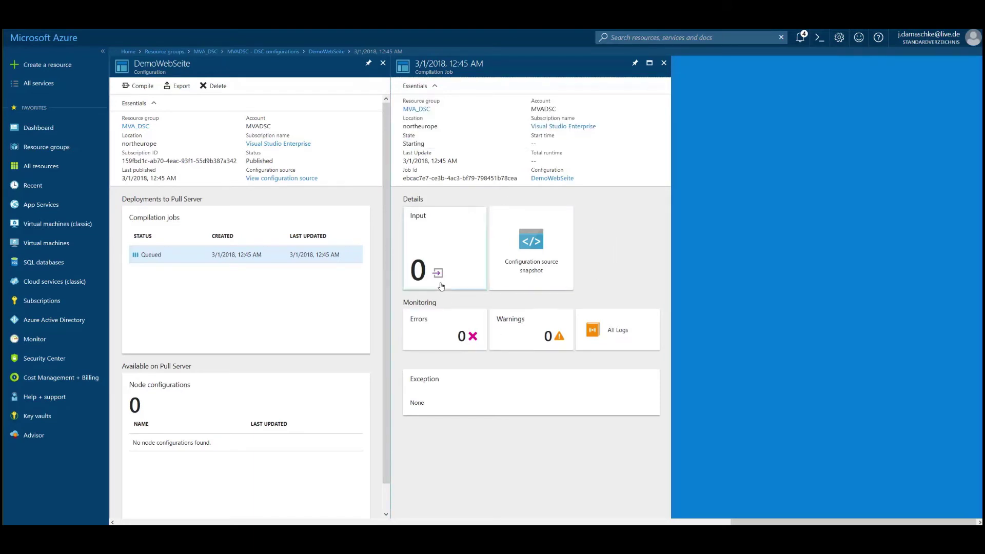
left_click(617, 331)
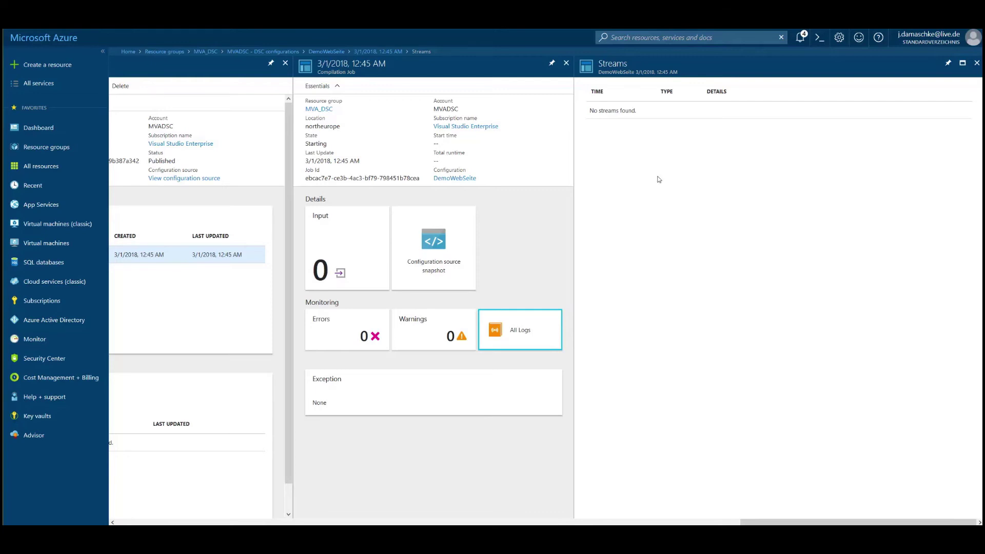
Reopen the DemoWebSeite compilation job to get its current state and review its warnings
left_click(566, 63)
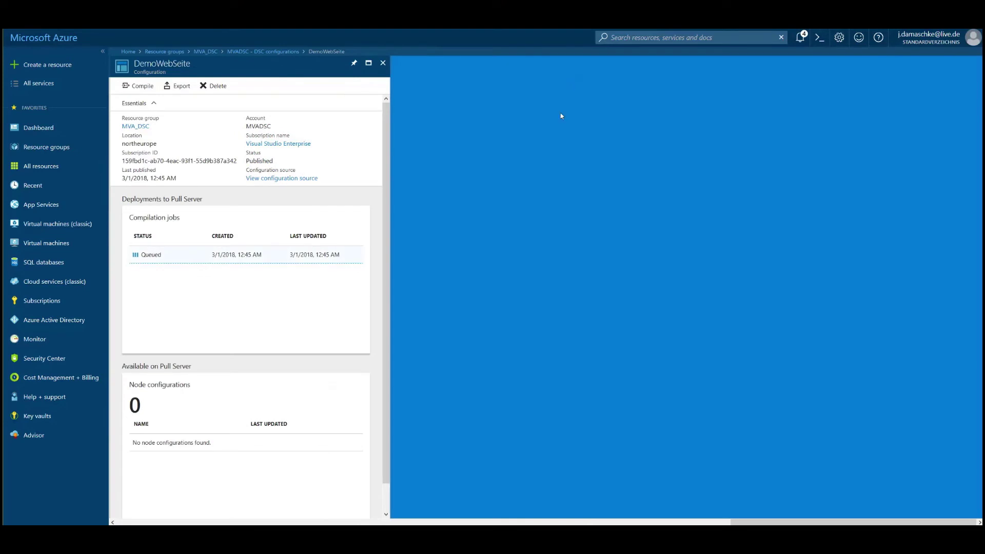
left_click(157, 256)
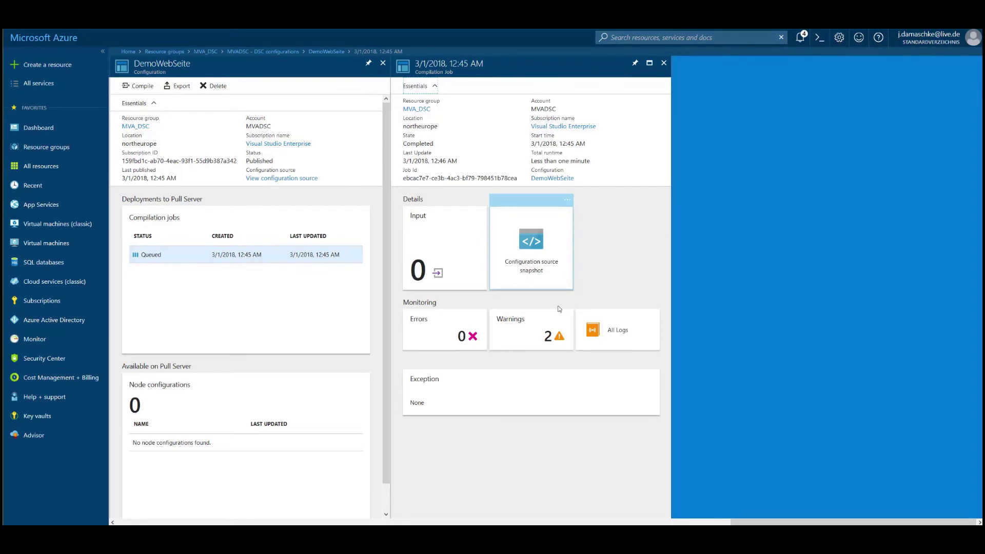
left_click(533, 330)
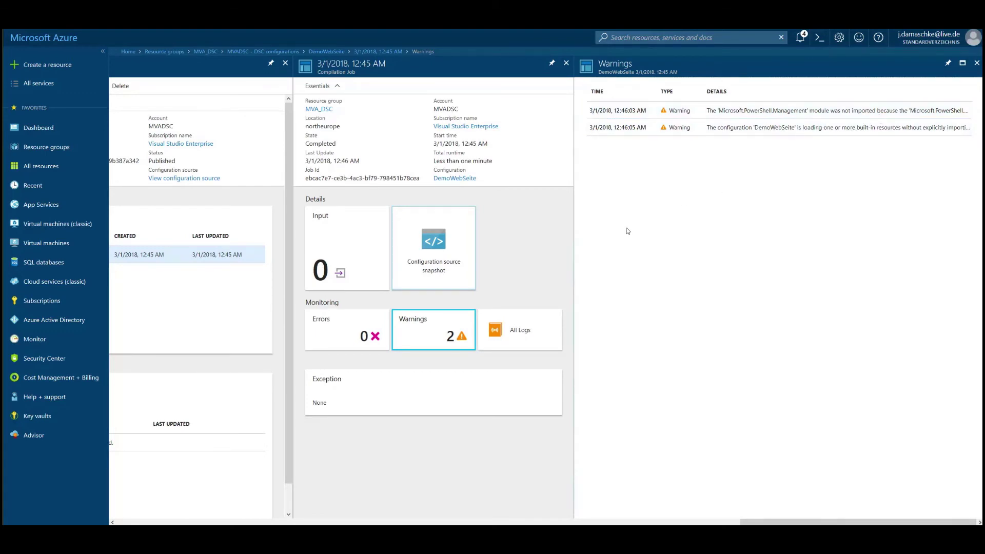
Go back to the MVADSC account and check its DSC node configurations for the compiled DemoWebSeite.localhost
left_click_drag(771, 522, 335, 521)
left_click(459, 311)
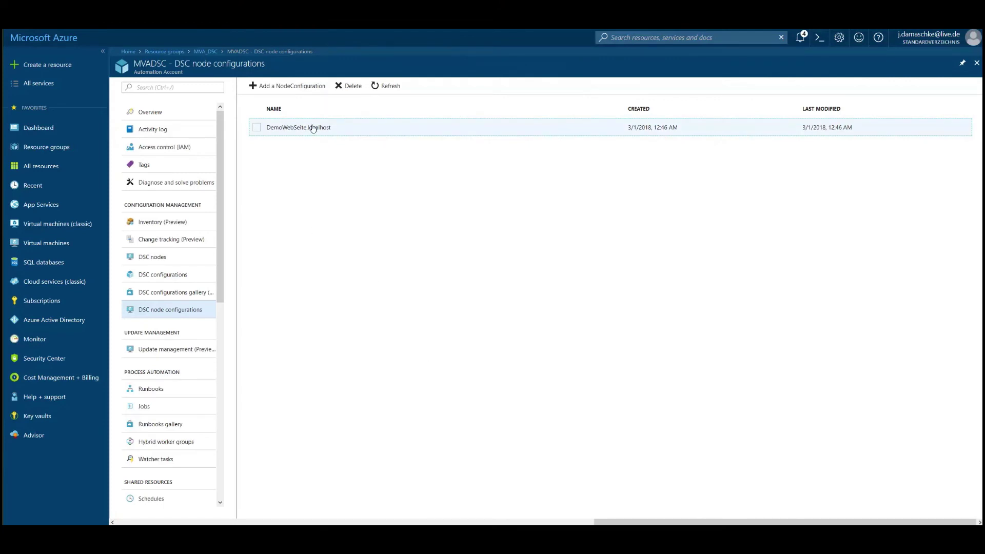
left_click(292, 131)
left_click(254, 131)
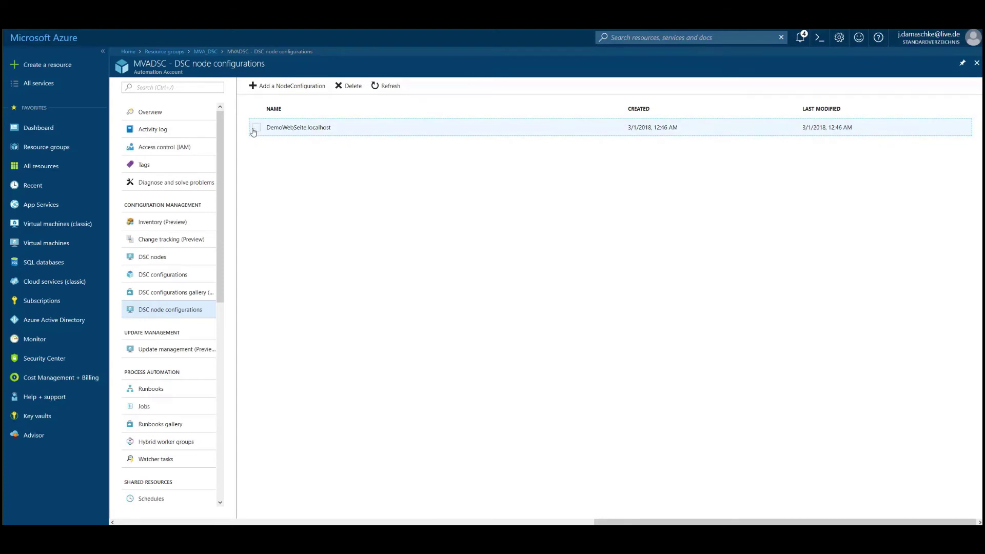
From the MVADSC DSC nodes, add the Azure virtual machine DSCWS03 and start connecting it
left_click(169, 258)
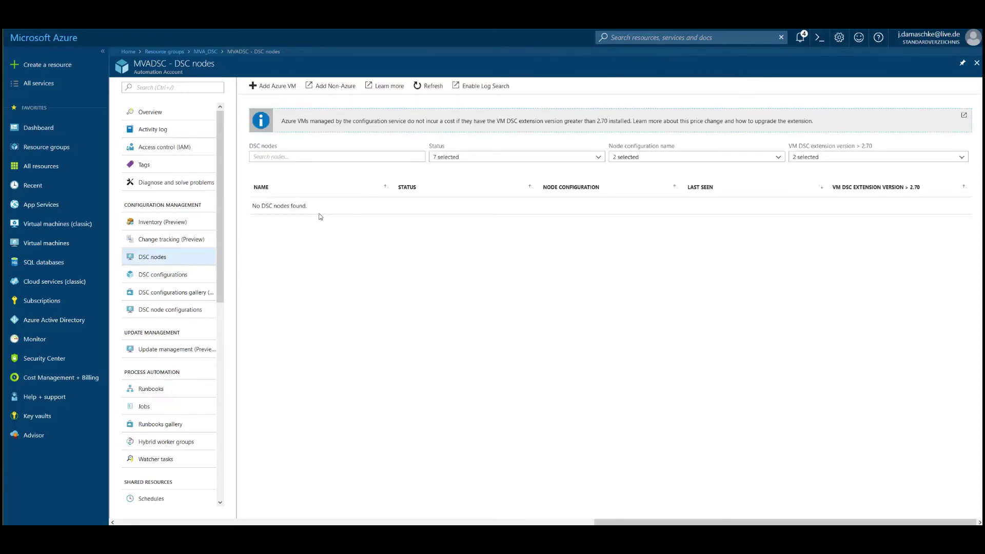
left_click(269, 89)
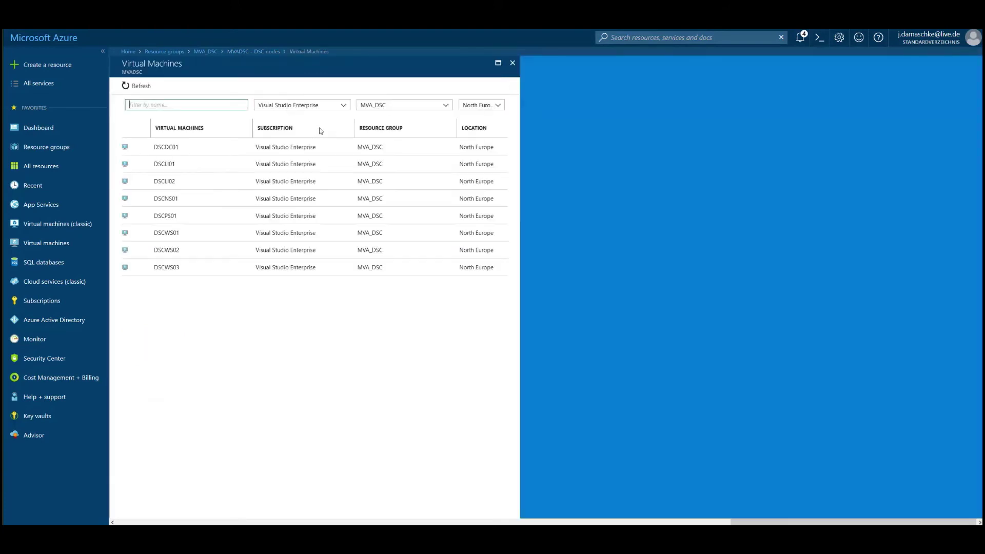
left_click(194, 274)
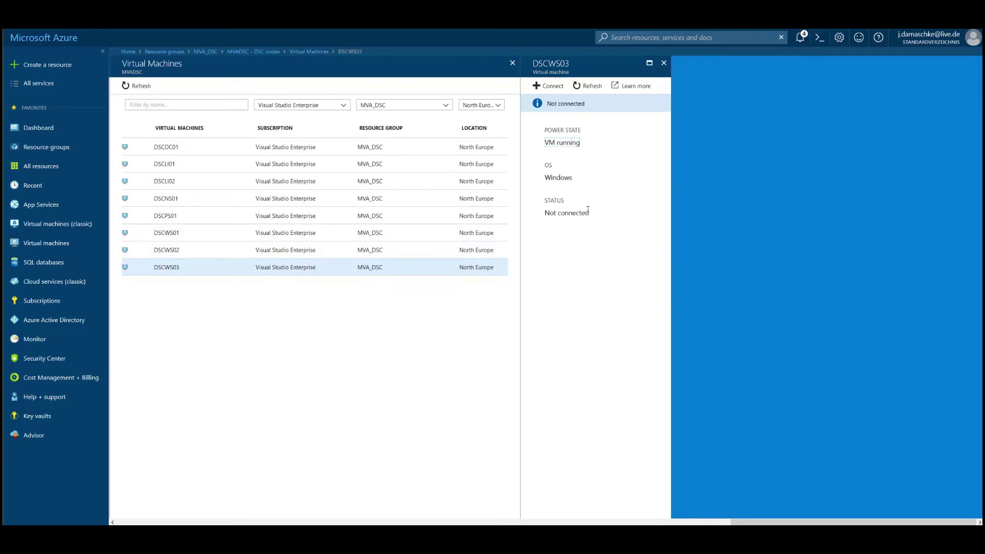
left_click(548, 86)
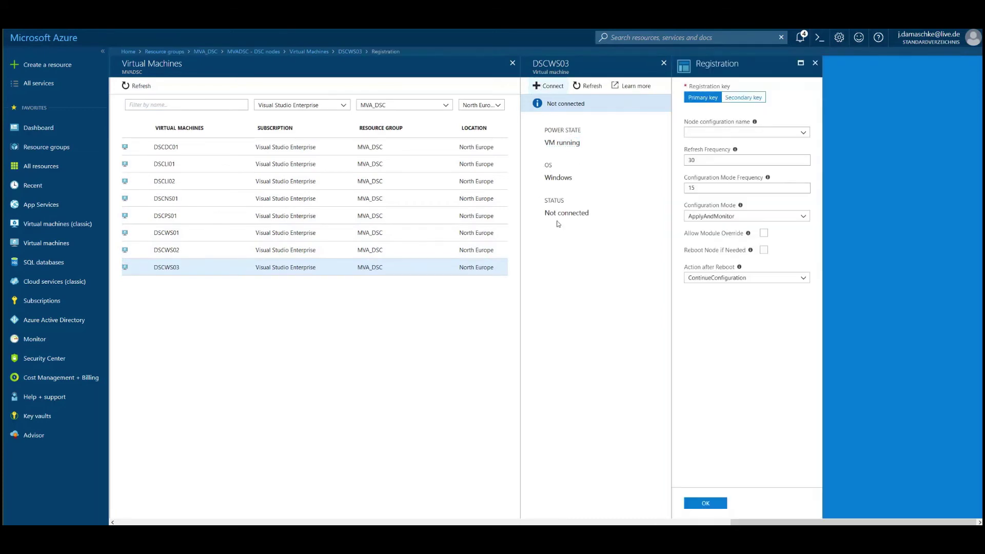
Register DSCWS03 with node configuration DemoWebSeite.localhost, refresh frequency 30, mode frequency 15, ApplyAndMonitor, reboot if needed enabled and ContinueConfiguration after reboot
left_click(722, 133)
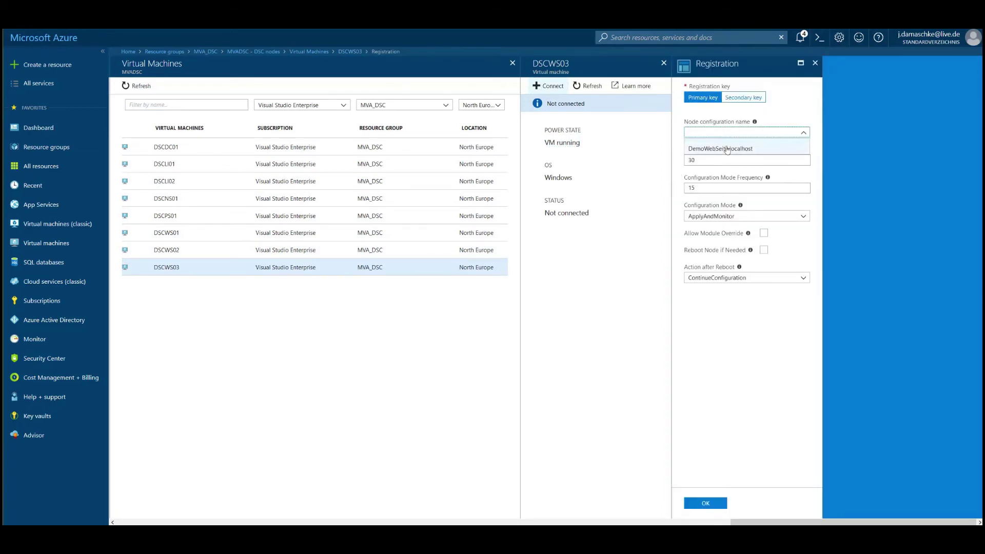
left_click(727, 150)
left_click(743, 161)
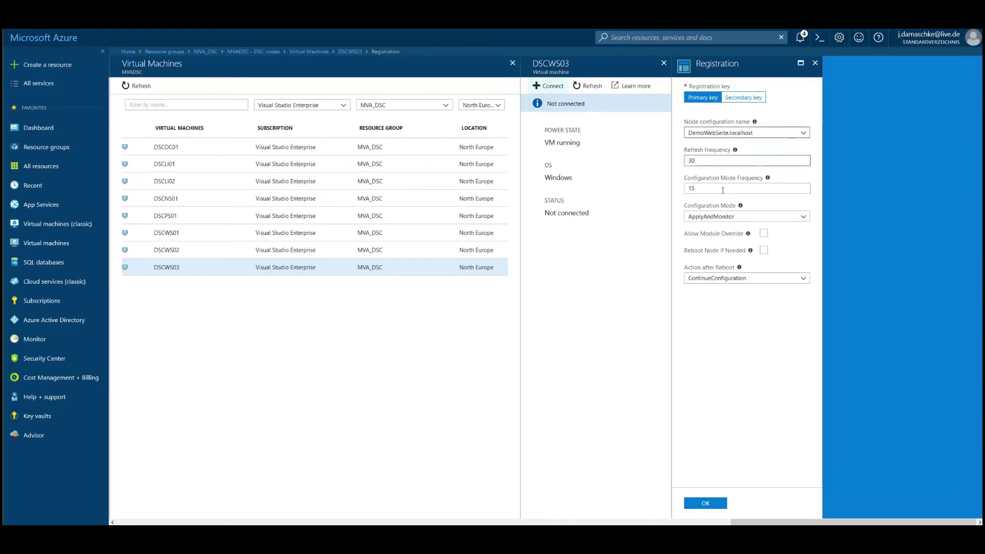
left_click(723, 188)
left_click(766, 217)
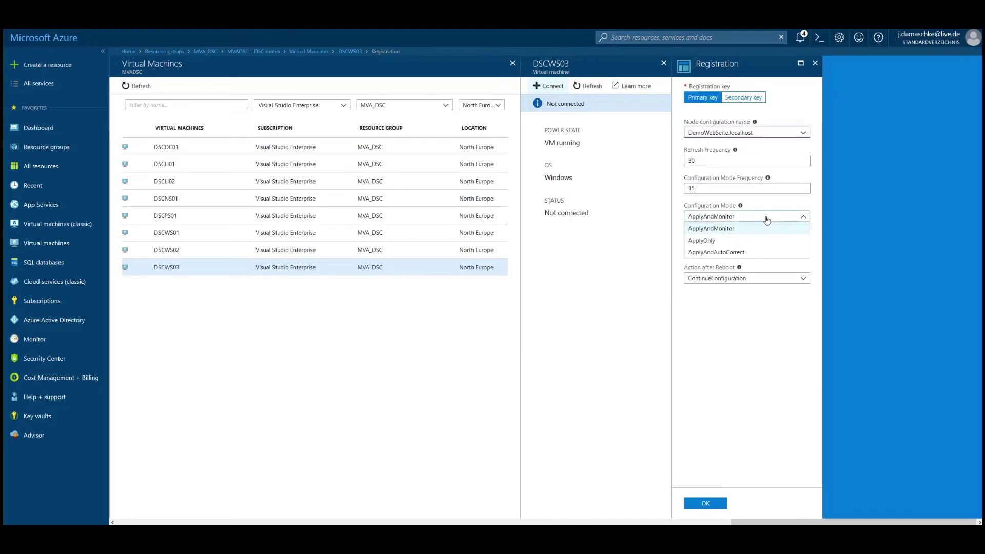
left_click(767, 220)
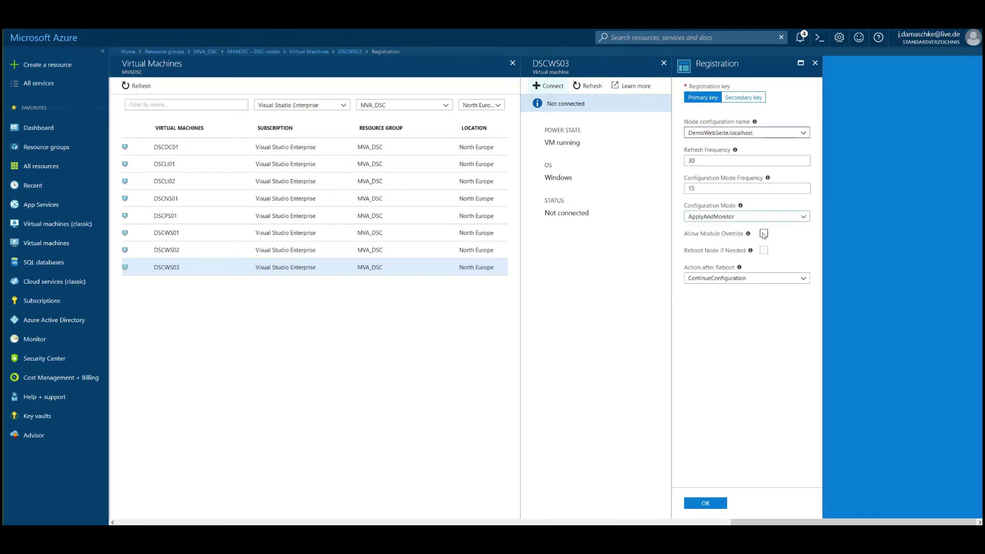
mouse_move(748, 235)
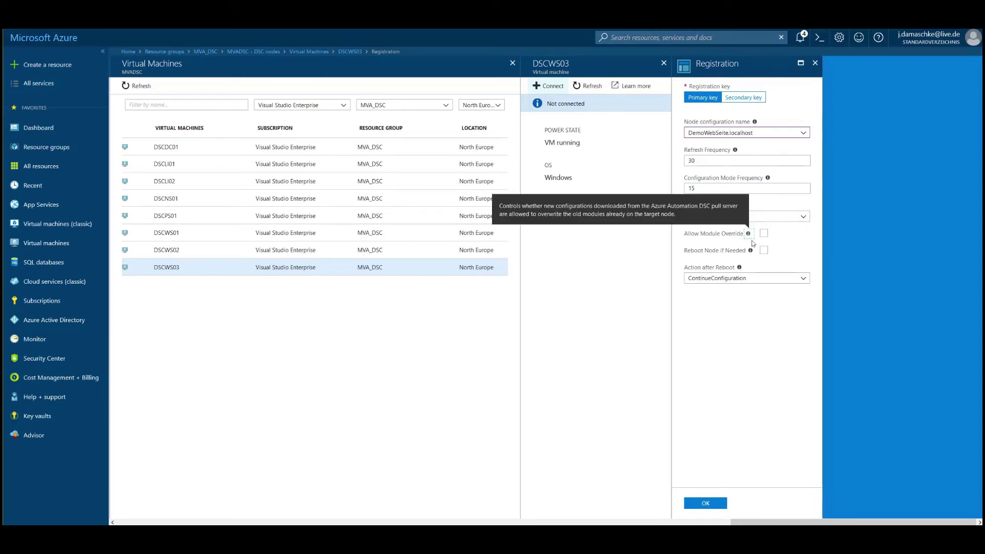
mouse_move(751, 251)
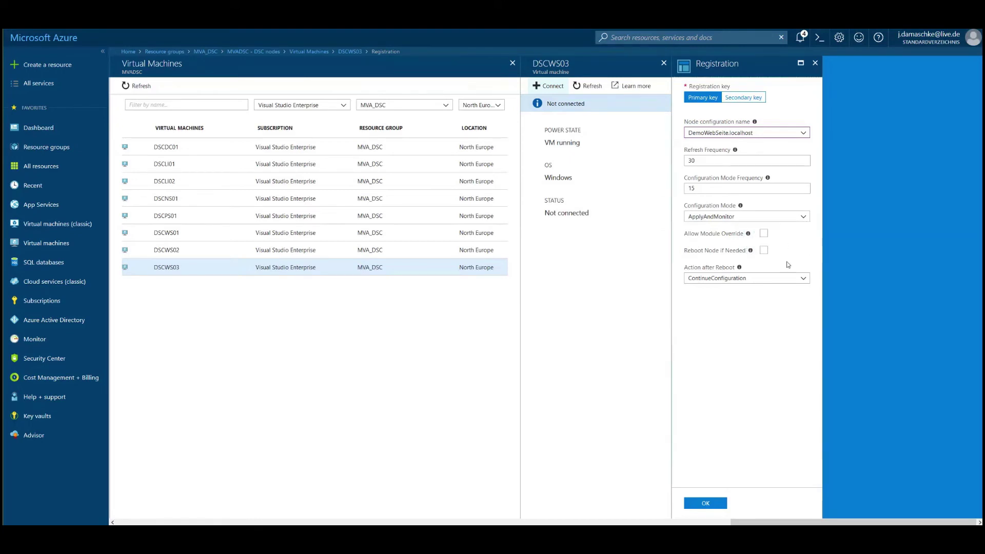
left_click(766, 280)
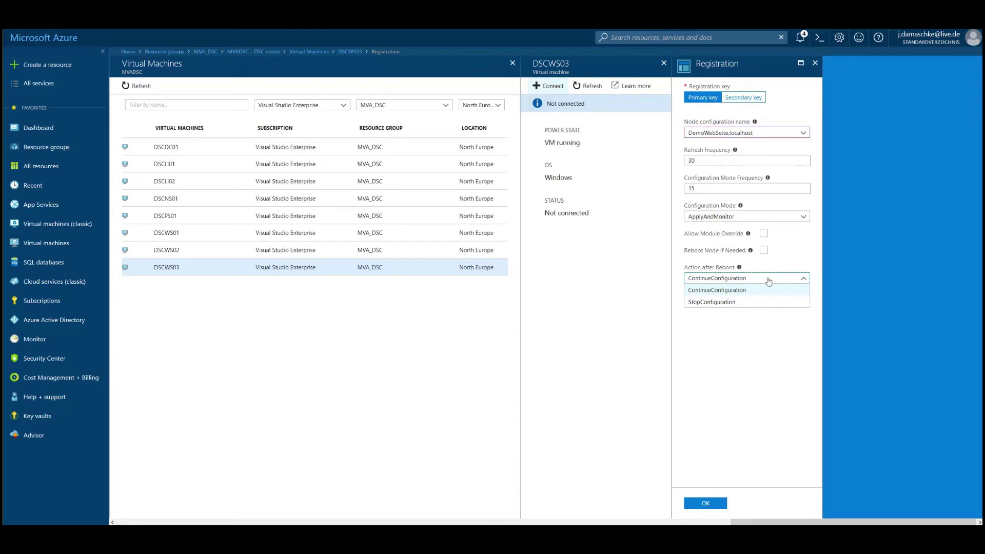
left_click(755, 289)
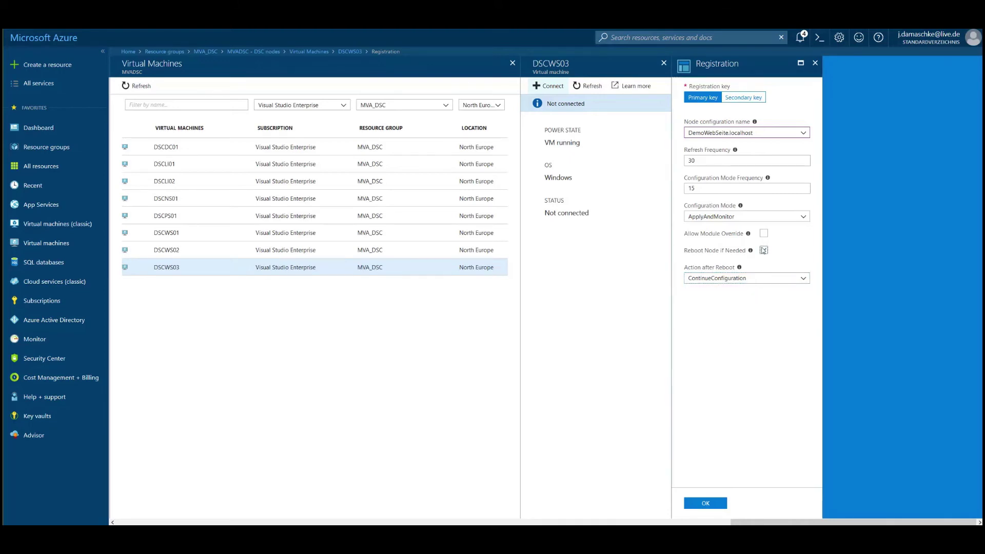
left_click(707, 503)
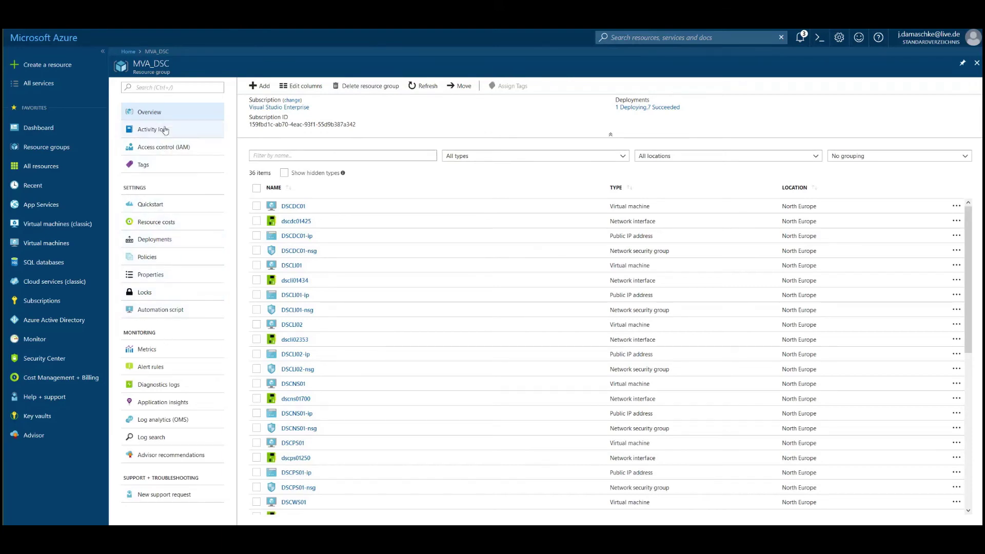
In the MVA_DSC resource group, open the DSCWS03 virtual machine, inspect its Microsoft.Powershell.DSC extension and return to the machine's overview
scroll(301, 237, "down", 4)
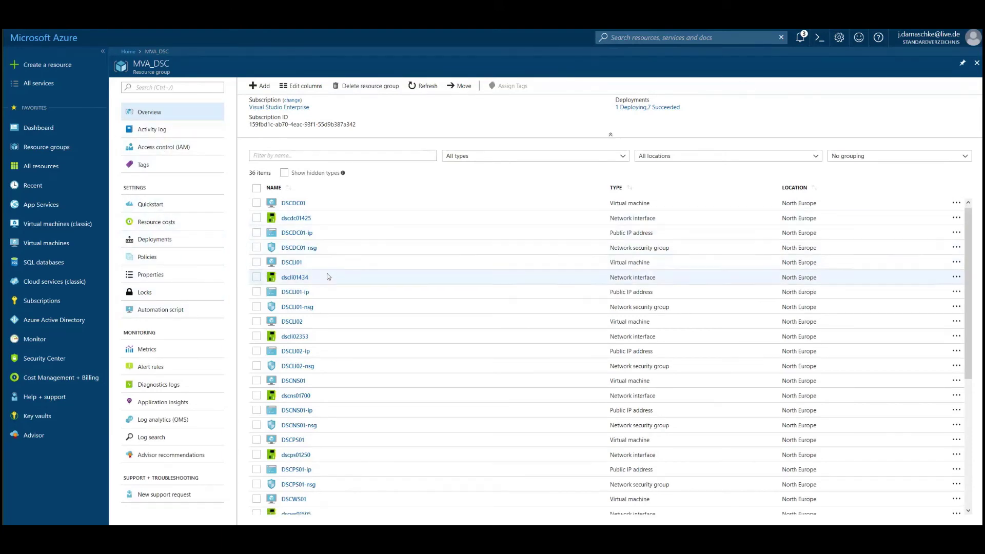
left_click(339, 428)
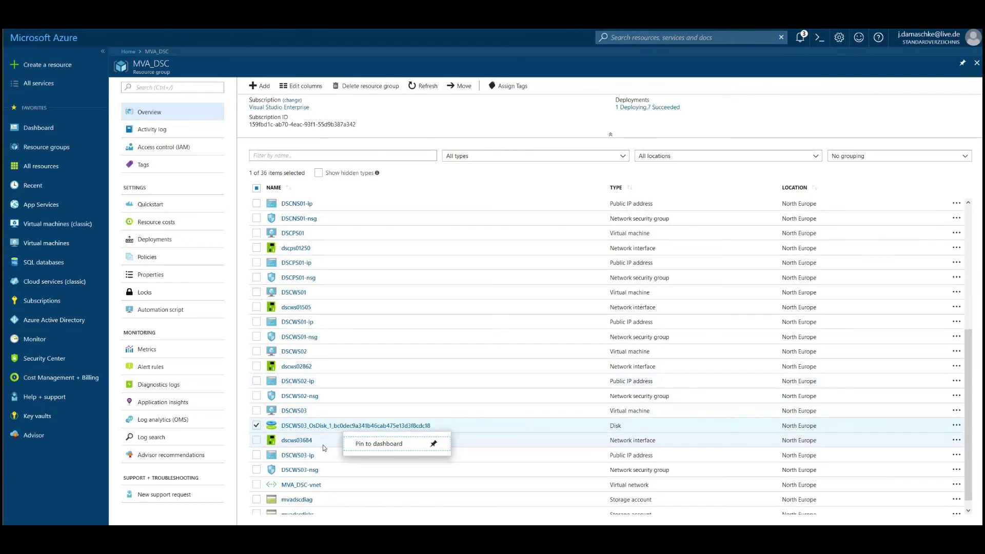
left_click(295, 411)
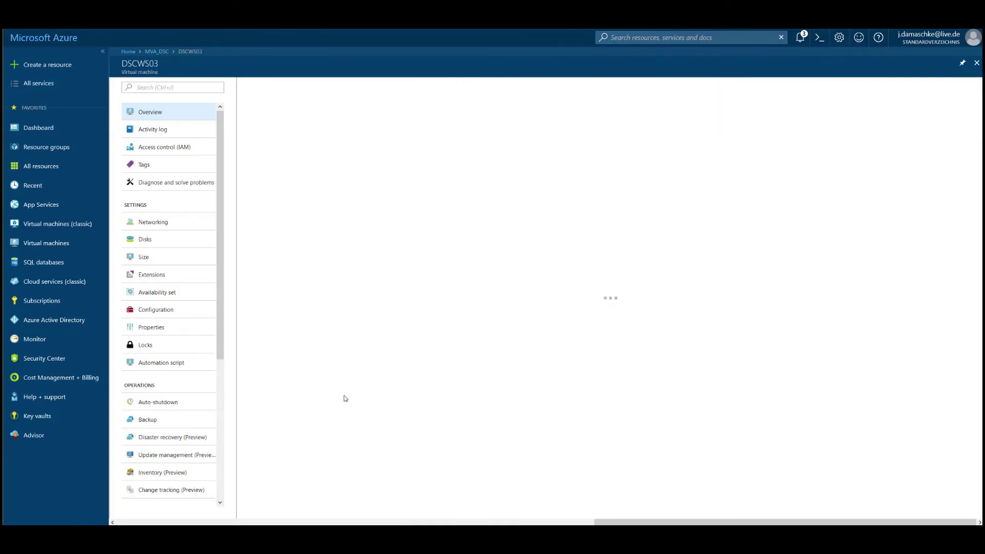
left_click(160, 277)
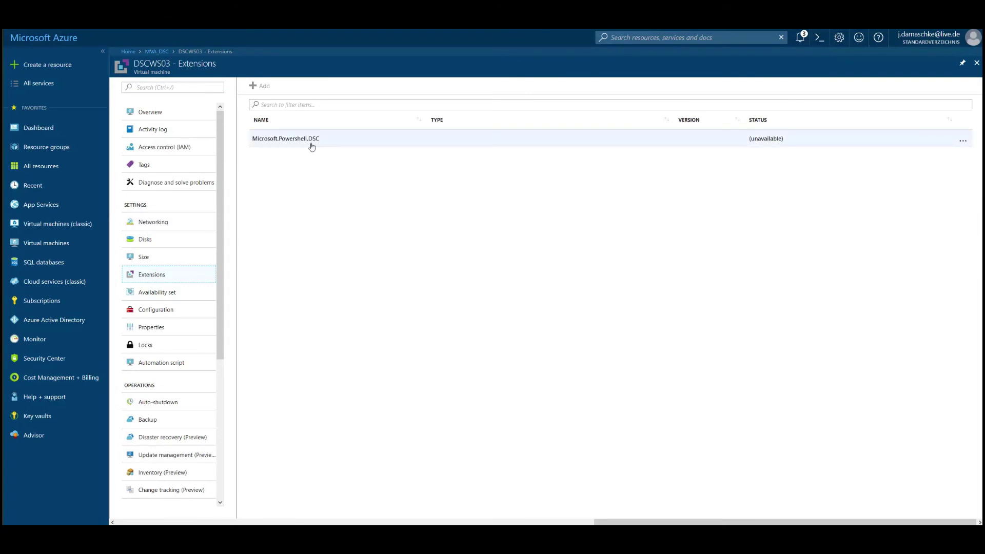
left_click(311, 144)
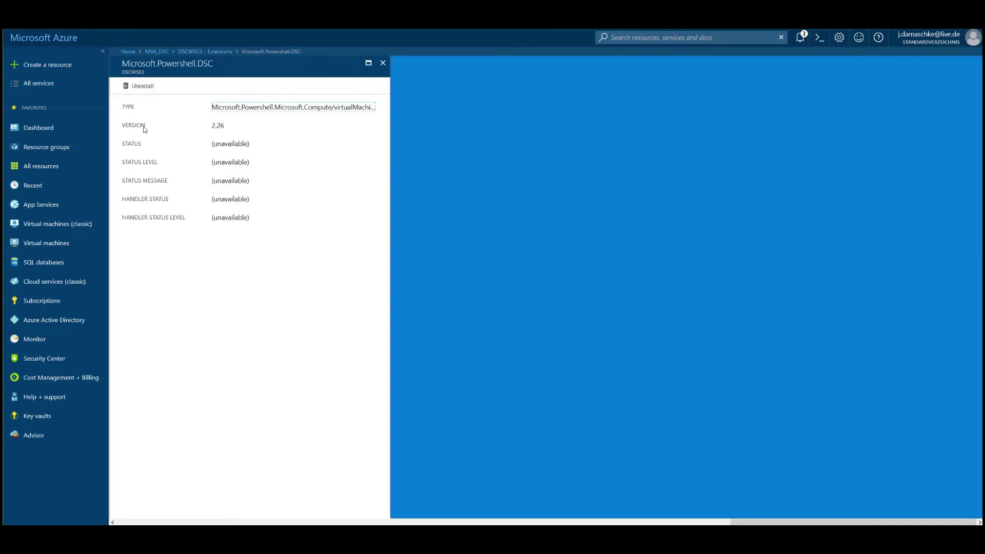
left_click(383, 64)
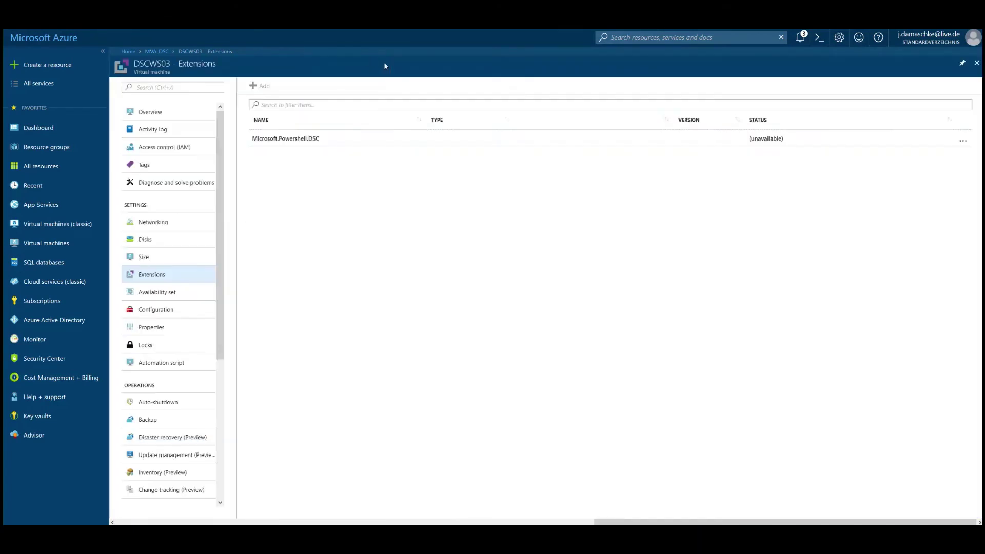
left_click(165, 118)
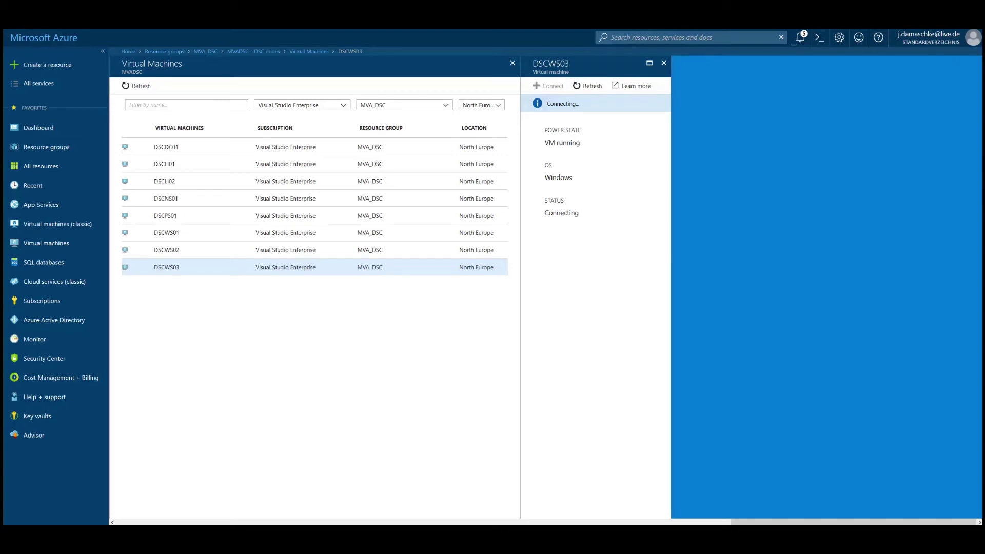
Refresh the DSCWS03 connection status in MVADSC and review its registration settings
left_click(588, 86)
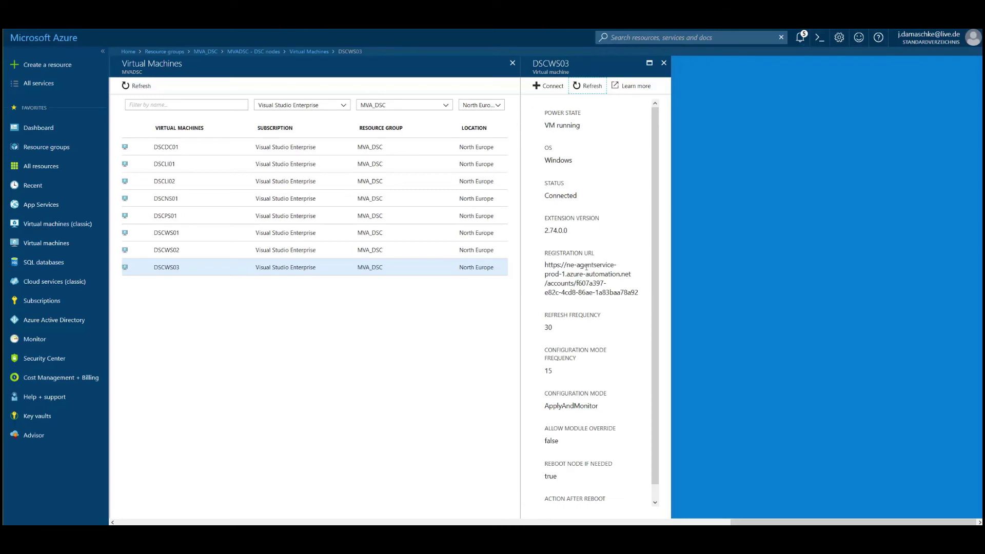
scroll(579, 156, "down", 1)
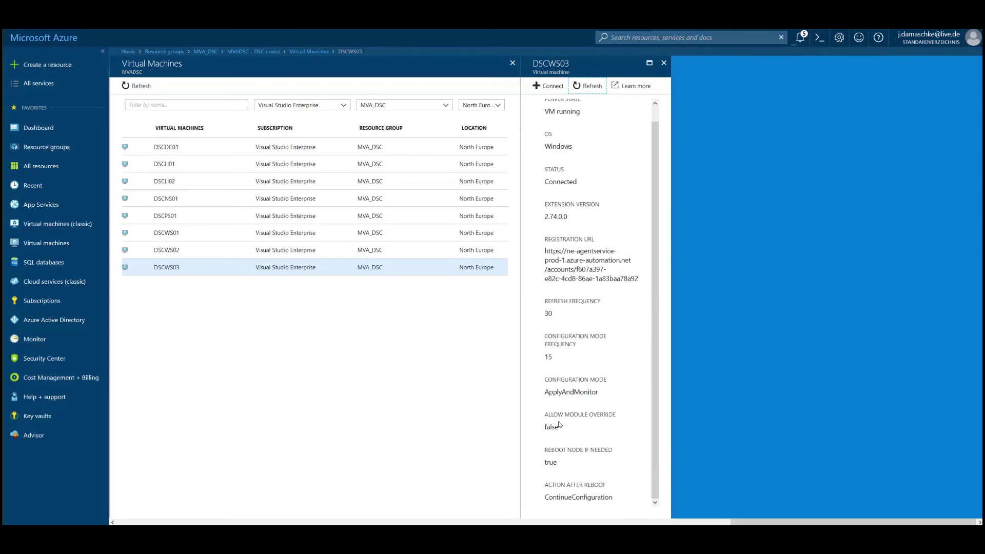
left_click_drag(574, 468, 537, 404)
left_click(537, 405)
scroll(534, 257, "up", 1)
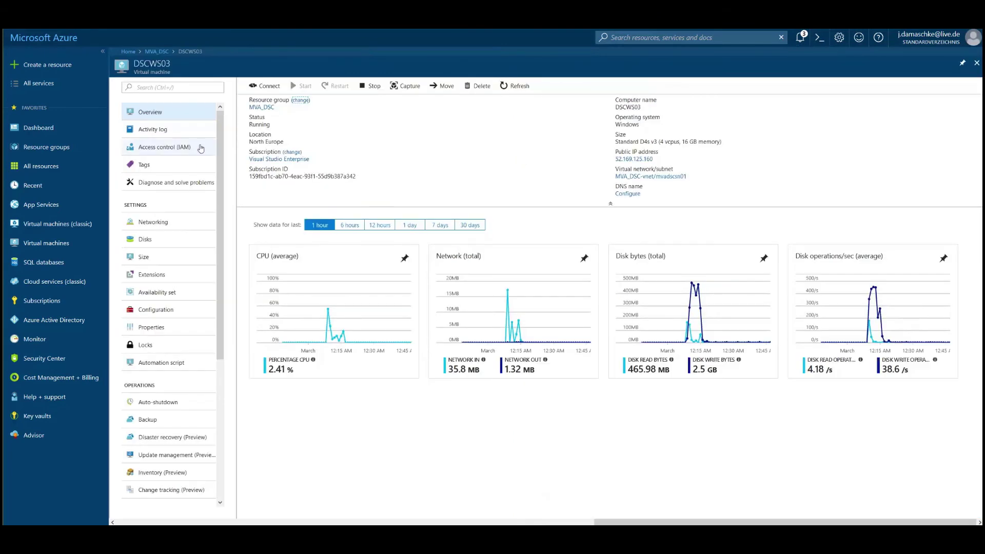
Reopen the extensions of the DSCWS03 virtual machine and reload the page to update the extension status
left_click(152, 273)
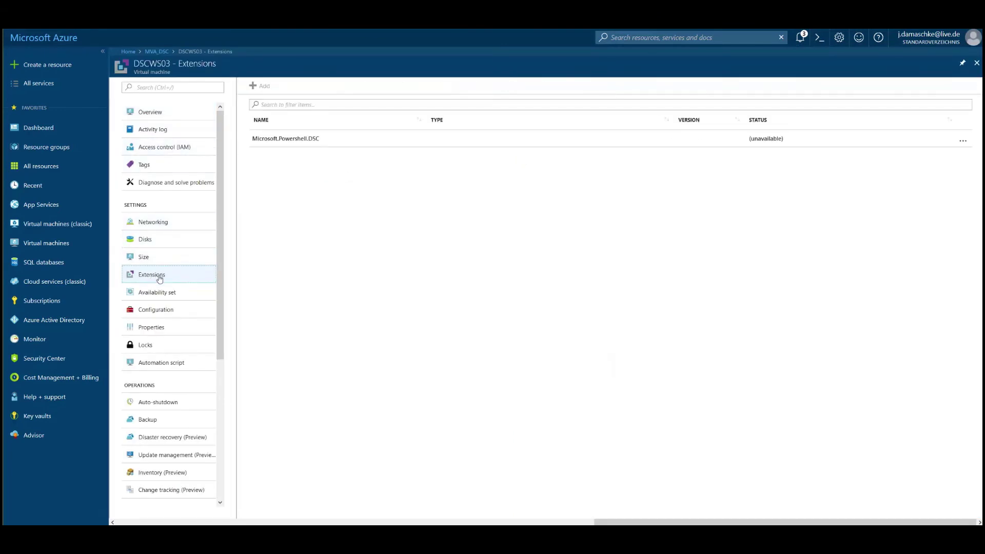
left_click(154, 114)
left_click(181, 276)
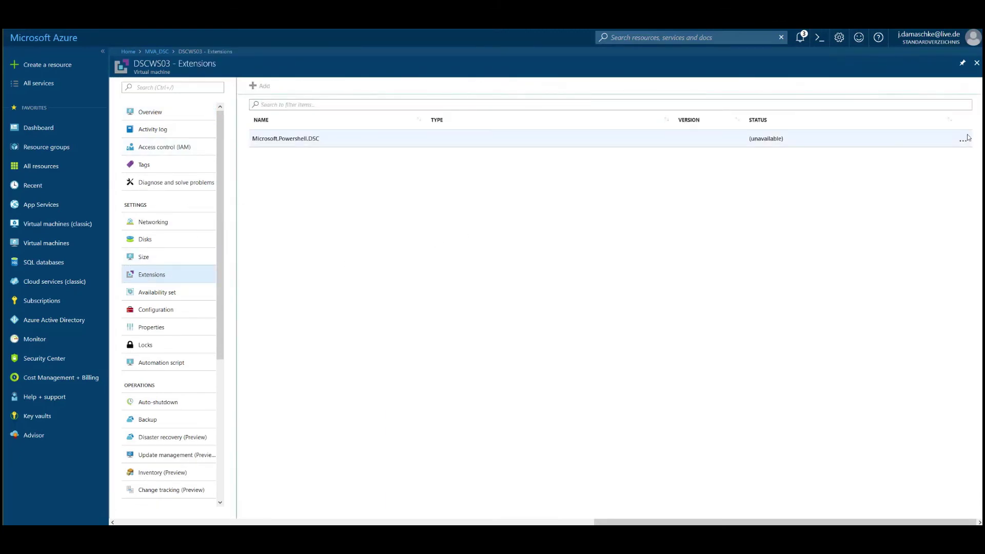
left_click(963, 141)
left_click(799, 235)
key("F5")
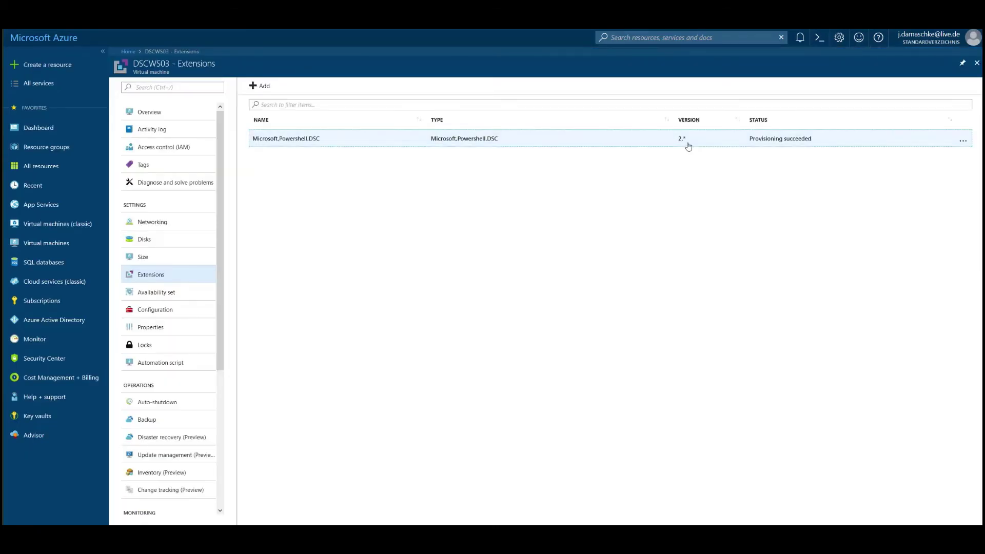
Check the provisioning status and detailed status of the Microsoft.Powershell.DSC extension, dismissing the credit notifications
left_click(683, 140)
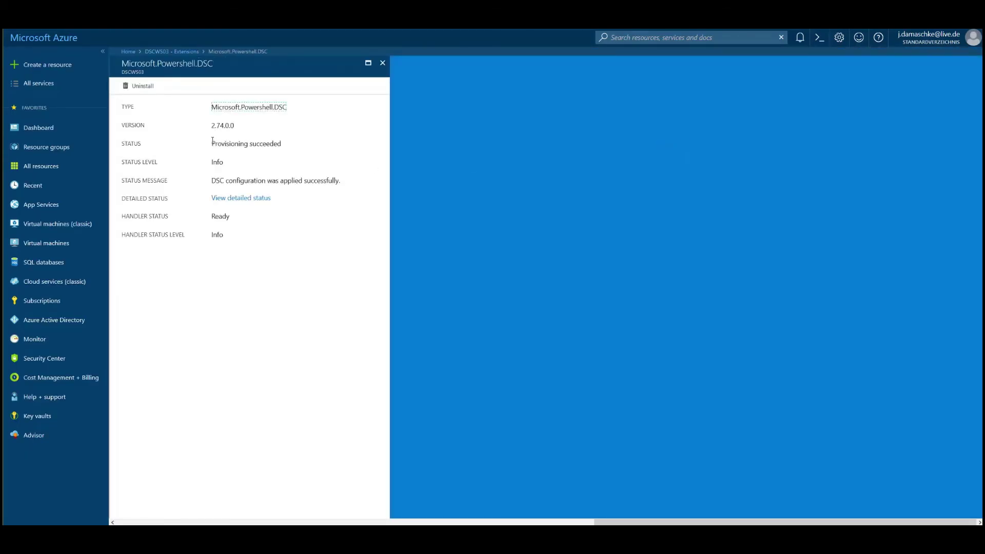
left_click_drag(212, 143, 321, 149)
left_click(322, 152)
left_click(246, 199)
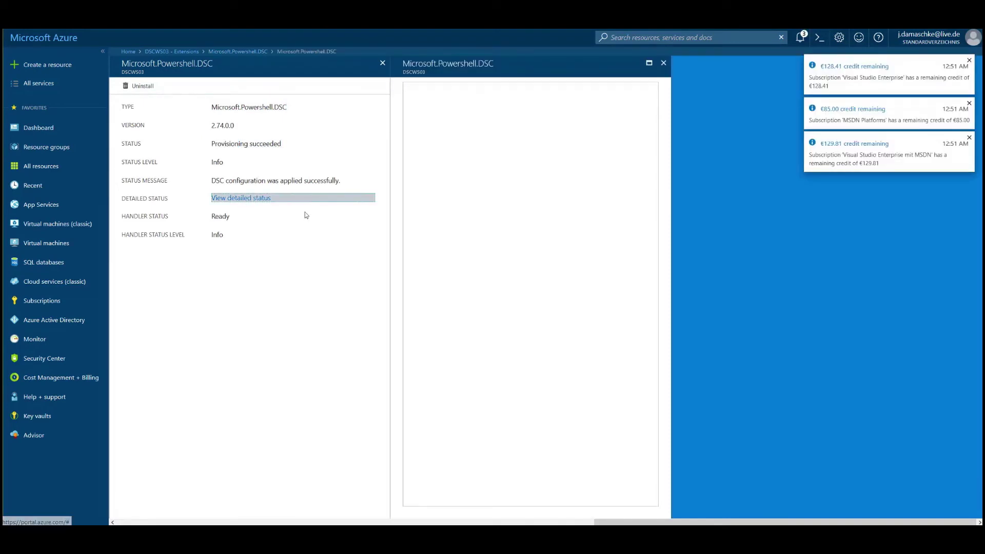
left_click(970, 62)
left_click(970, 62)
left_click(970, 62)
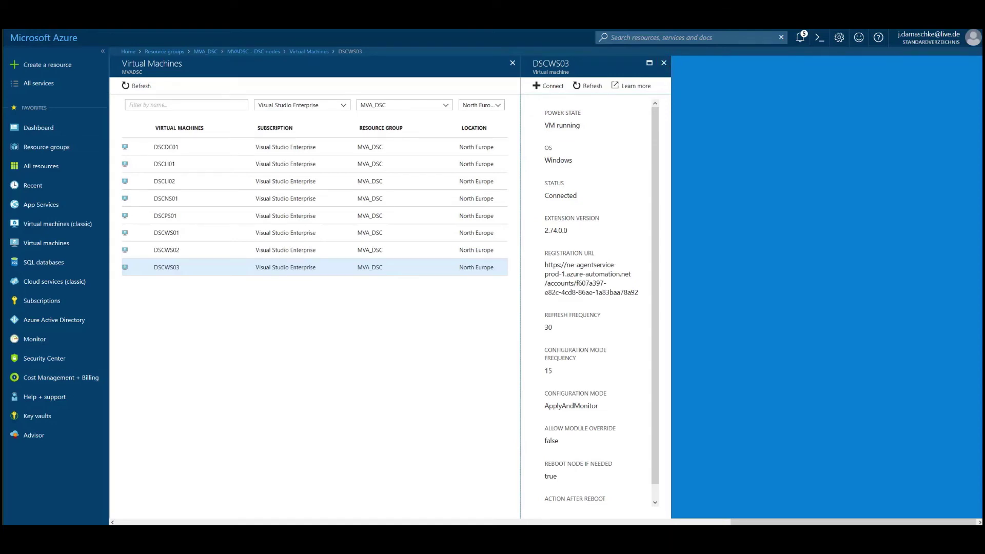
Return to the MVADSC DSC nodes list to check the compliance status of DSCWS03
left_click(264, 52)
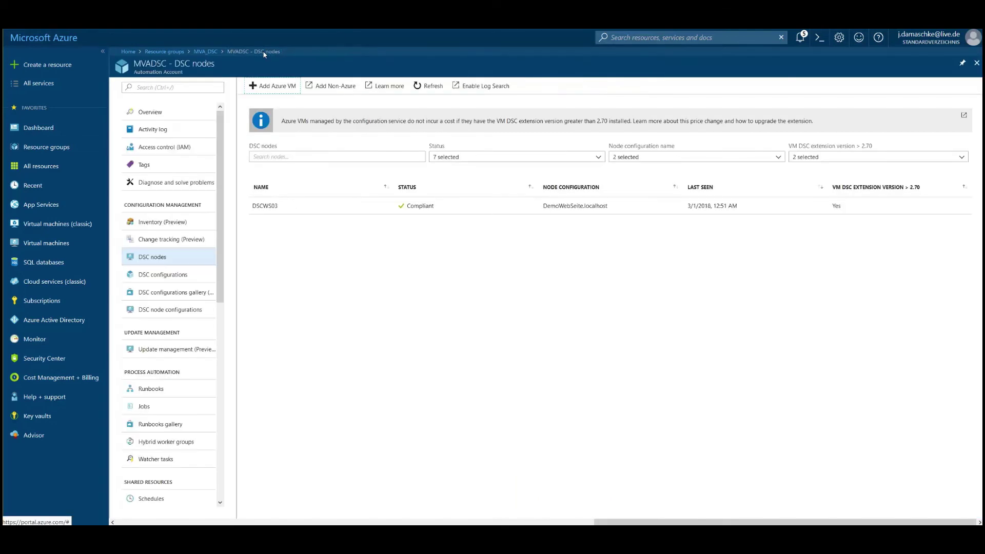
Open the initial compliance report of node DSCWS03 and inspect its WindowsFeature and Service resource reports
left_click(335, 239)
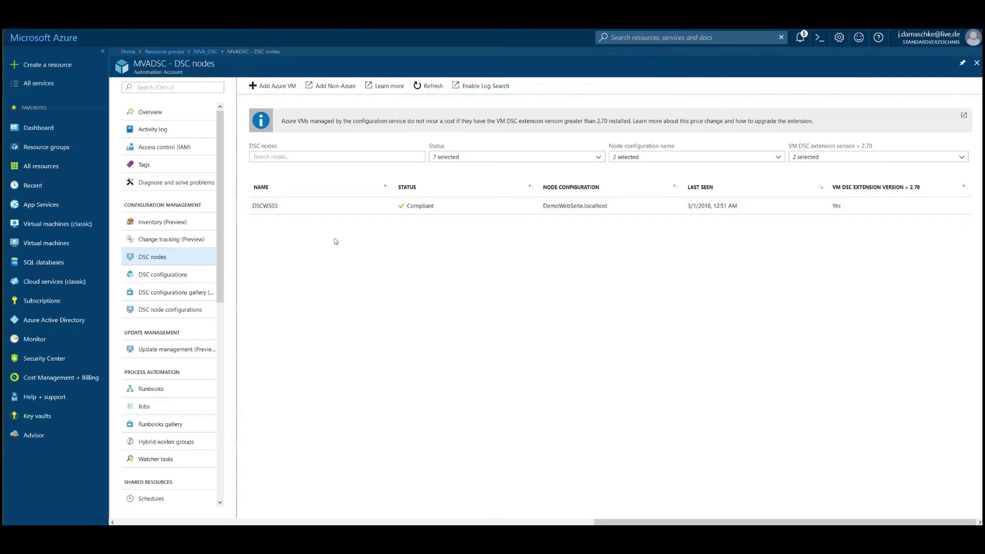
left_click(314, 206)
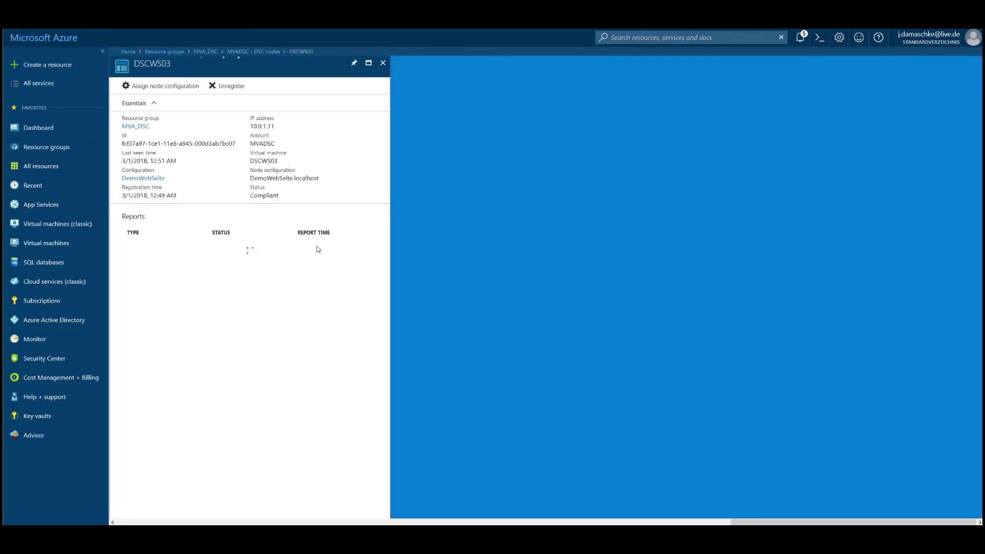
left_click(244, 256)
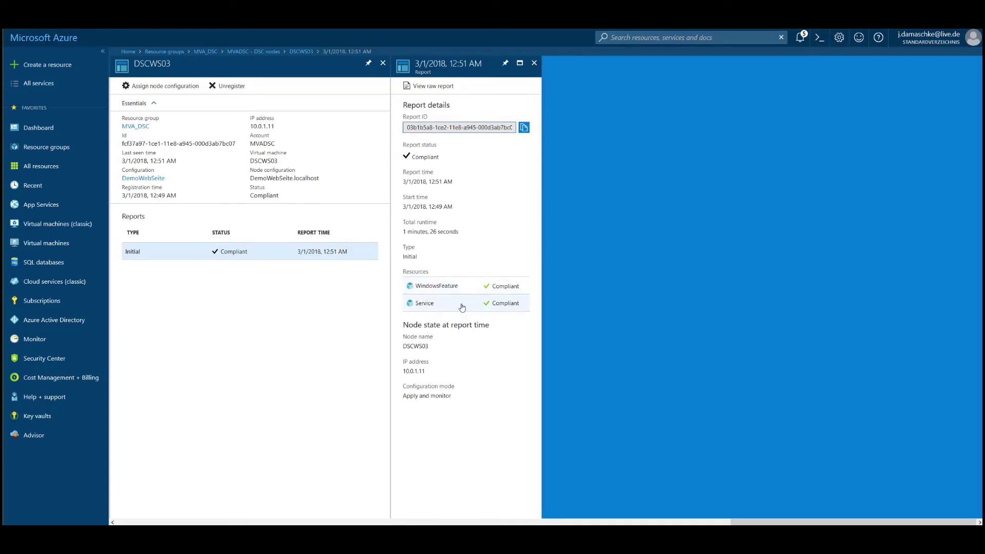
left_click(464, 286)
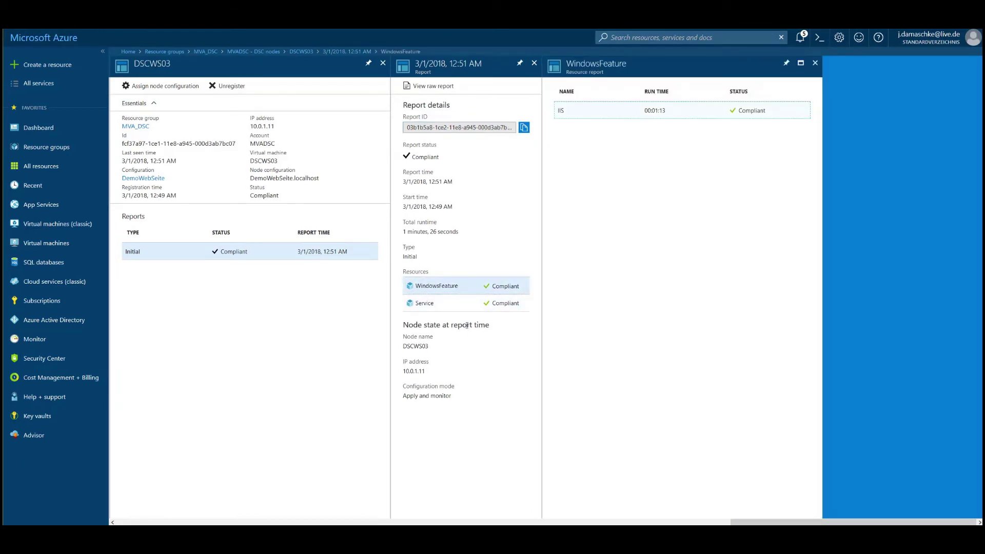
left_click(465, 303)
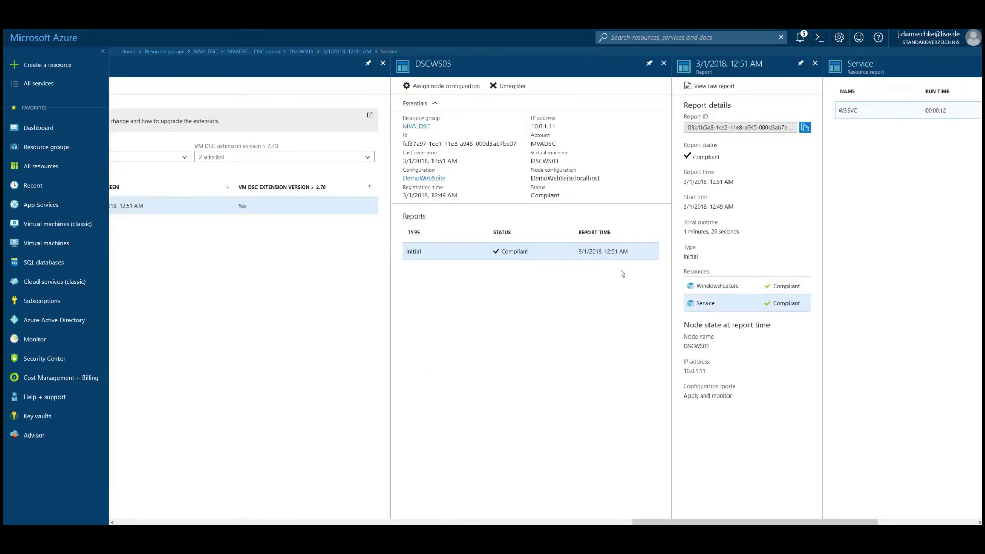
Leave the extension details and start a Remote Desktop session to DSCWS03 from its overview, accepting the unverified certificate
left_click(664, 63)
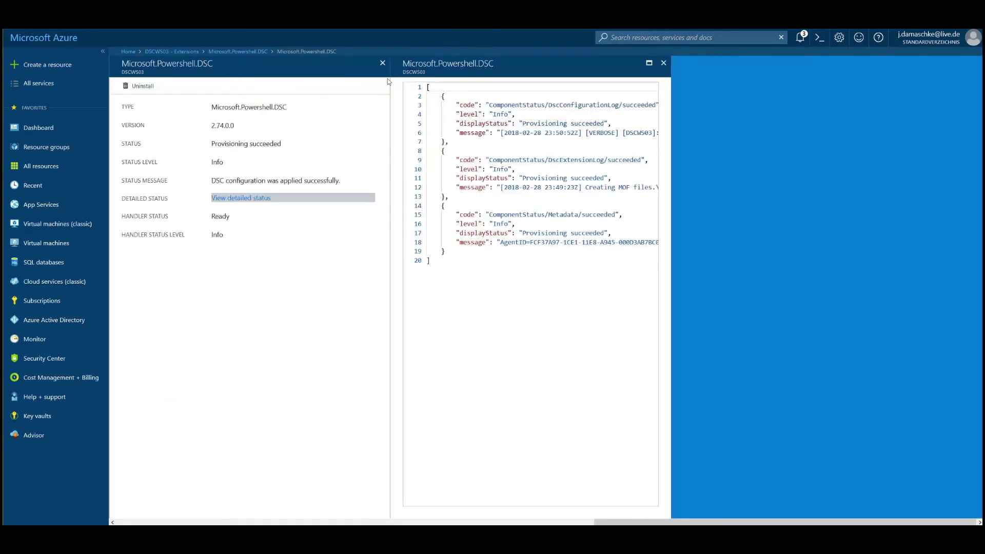
left_click(383, 63)
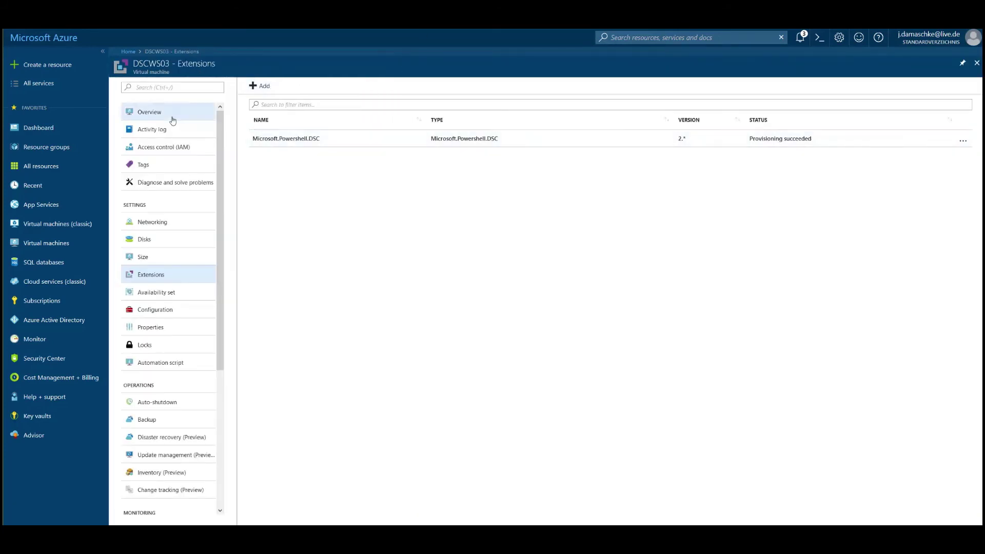
left_click(146, 112)
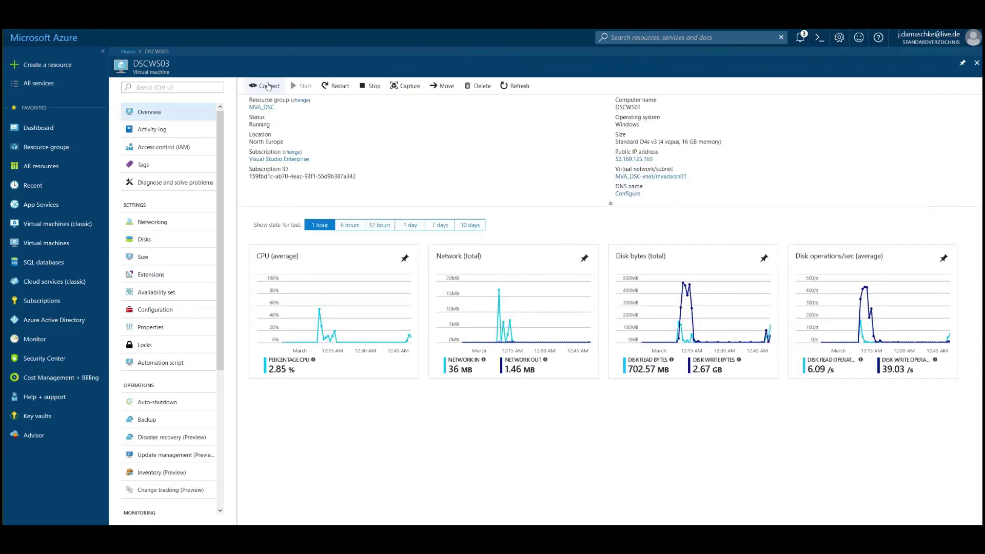
left_click(267, 86)
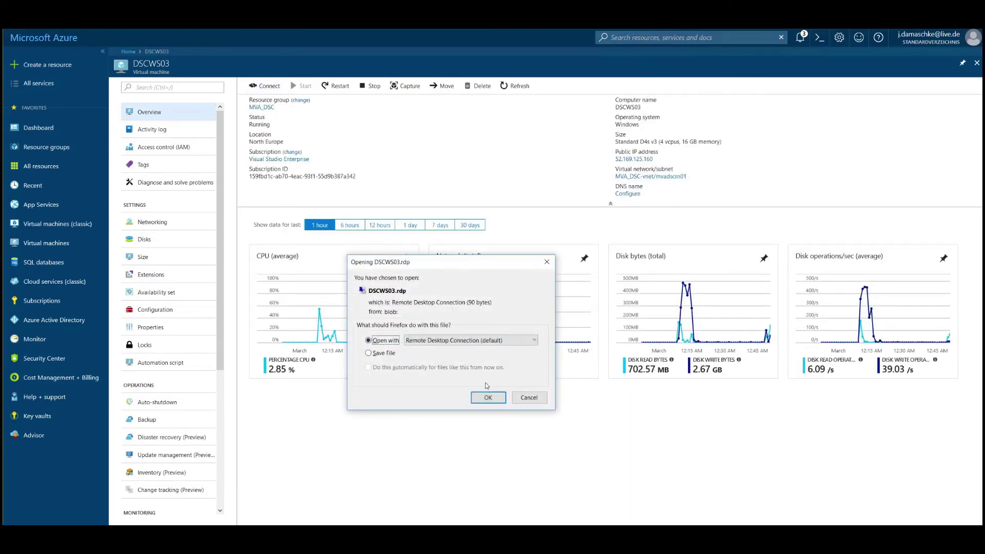
left_click(488, 399)
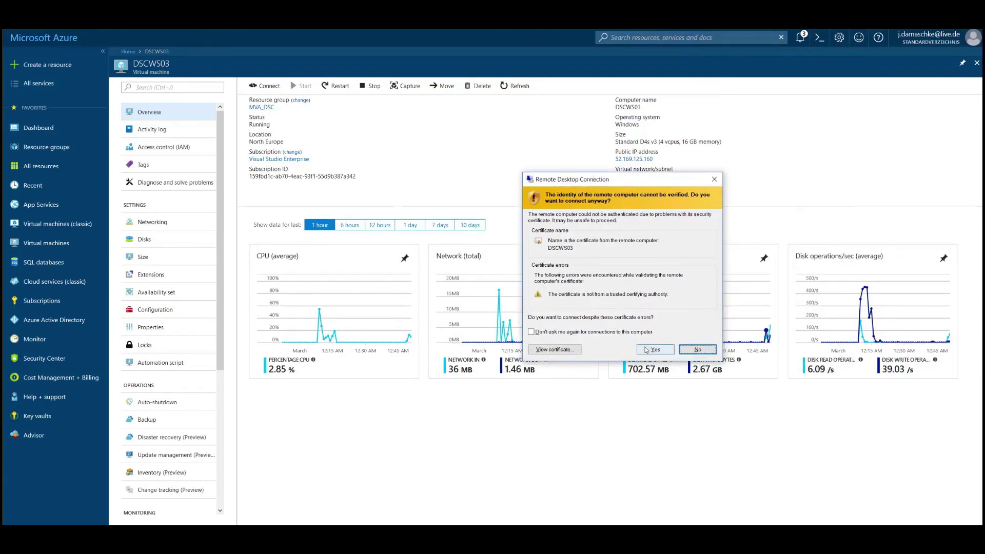
left_click(652, 349)
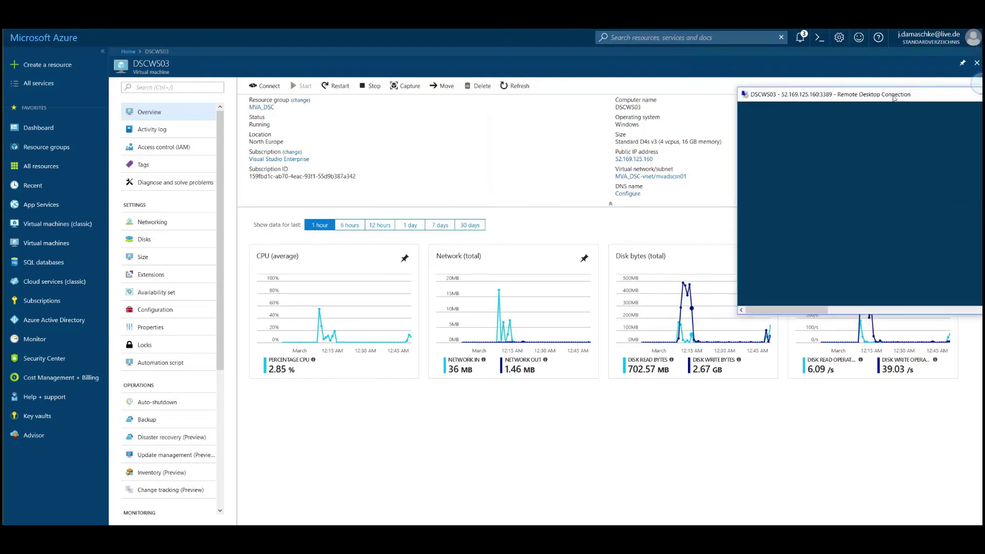
Reposition and enlarge the DSCWS03 Remote Desktop window to cover most of the screen and turn on Smart sizing
left_click_drag(636, 146, 241, 51)
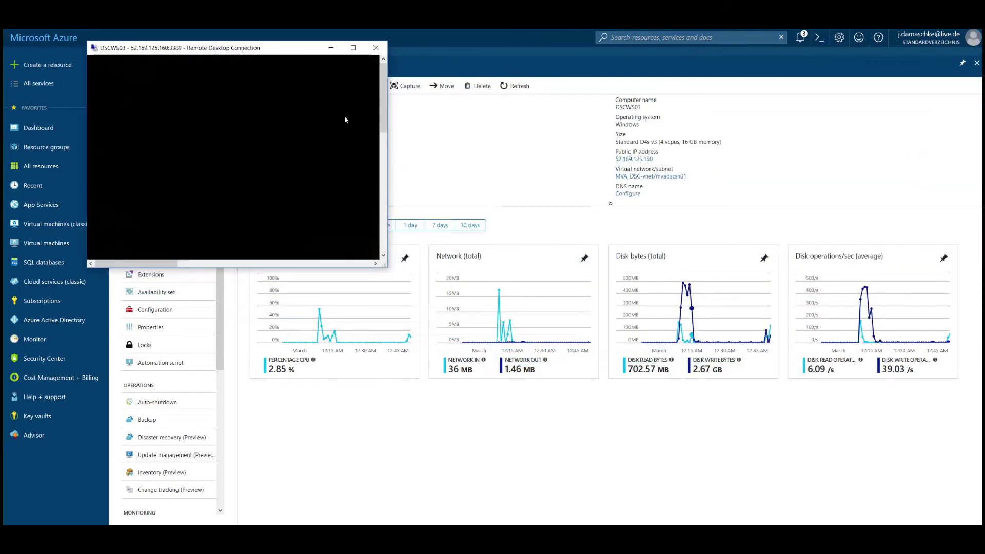
left_click_drag(413, 293, 959, 505)
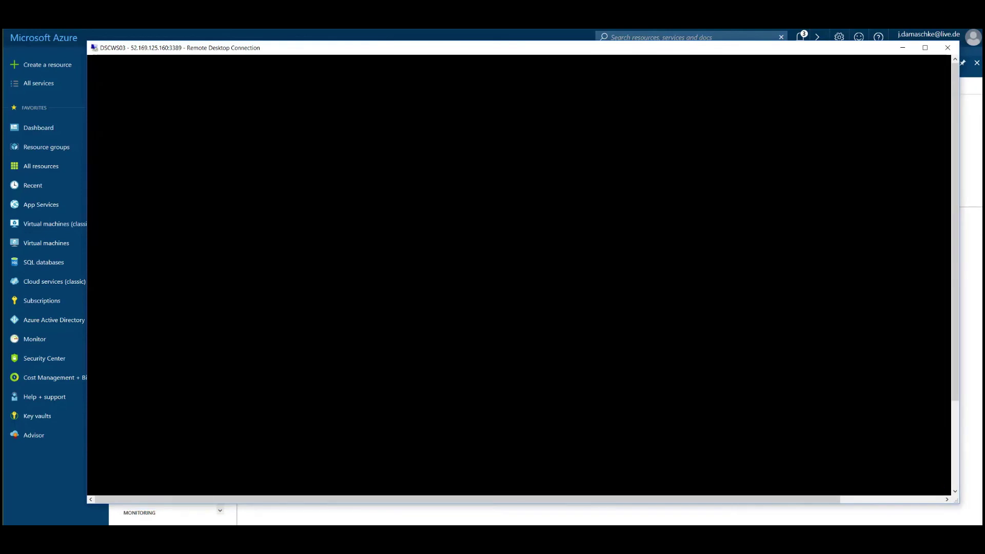
right_click(401, 51)
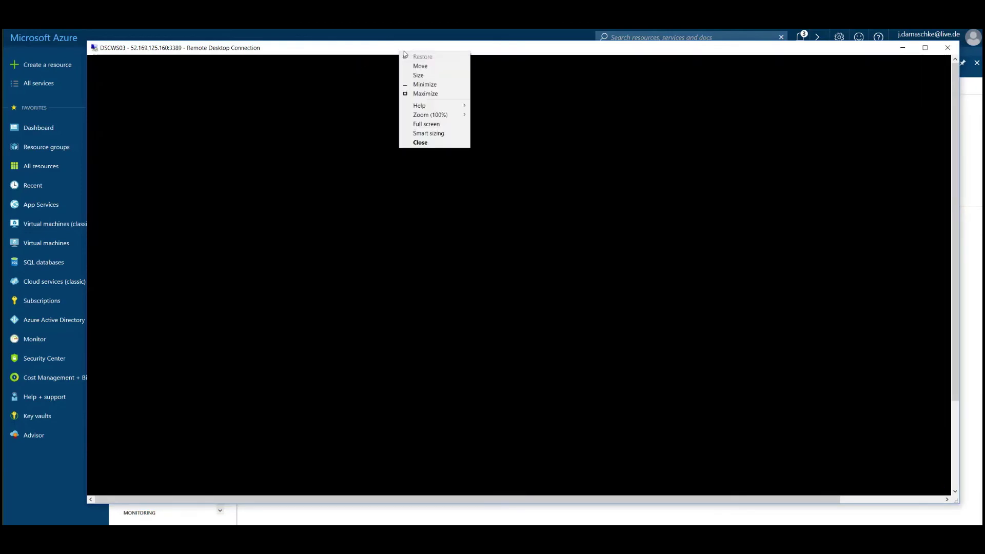
left_click(443, 133)
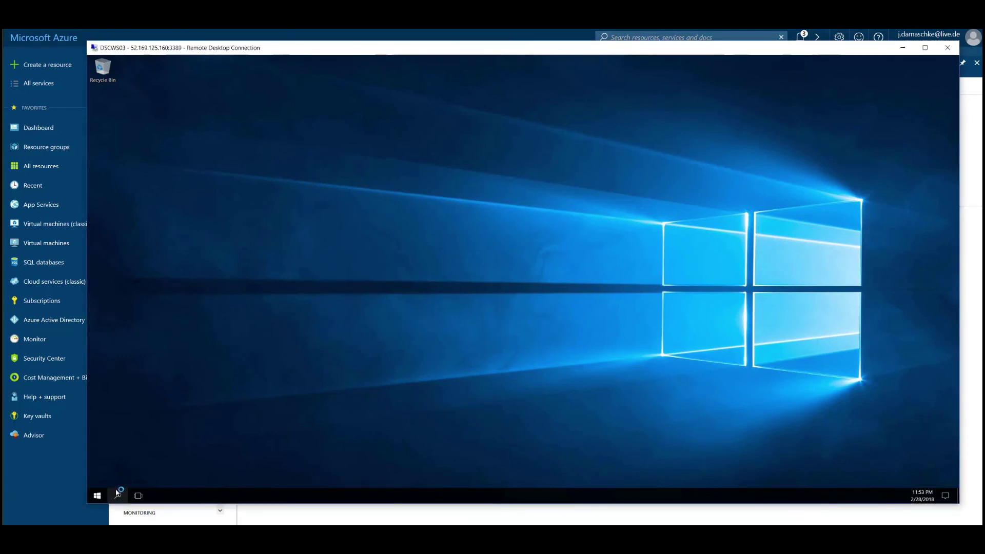
Open Server Manager on DSCWS03 and examine the Local Server details and the IIS role page
left_click(98, 496)
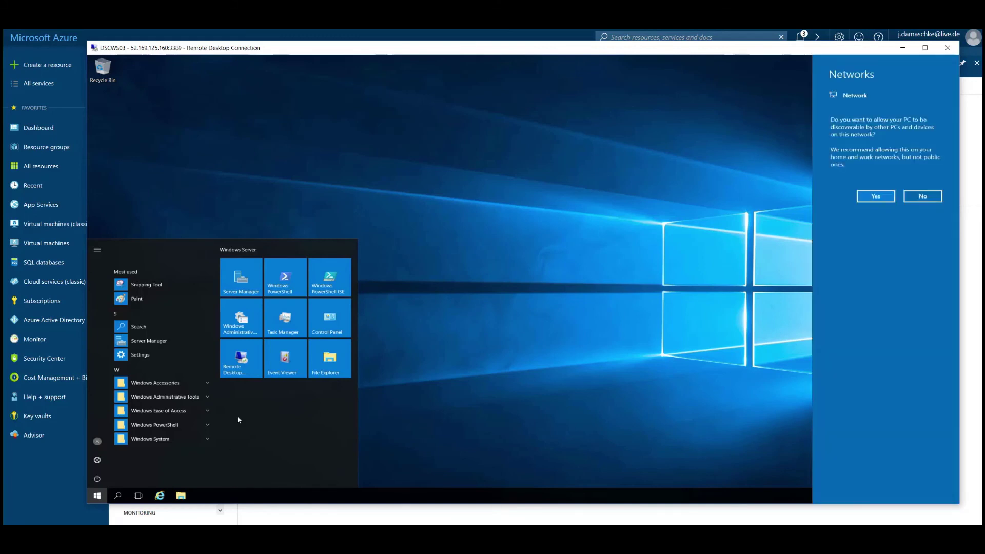
left_click(250, 281)
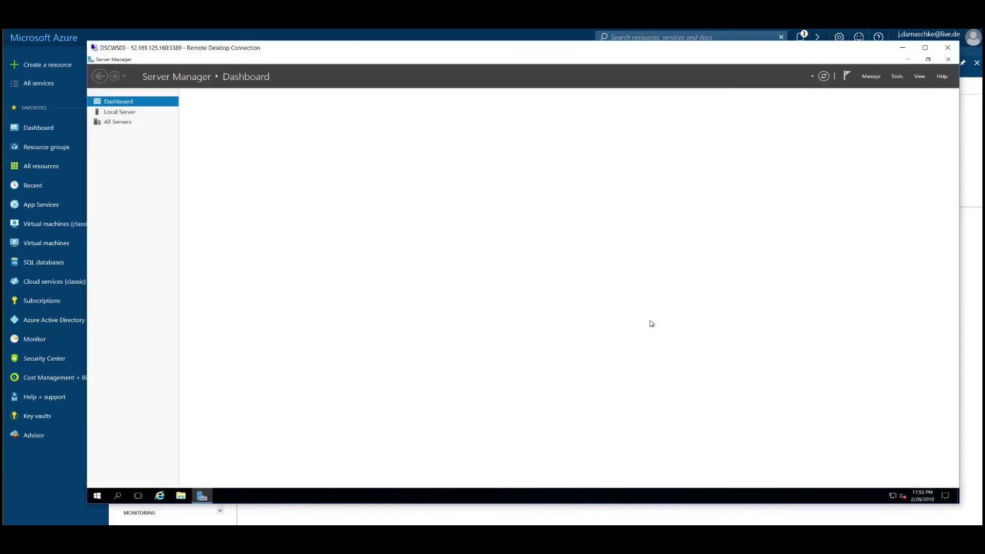
left_click(130, 112)
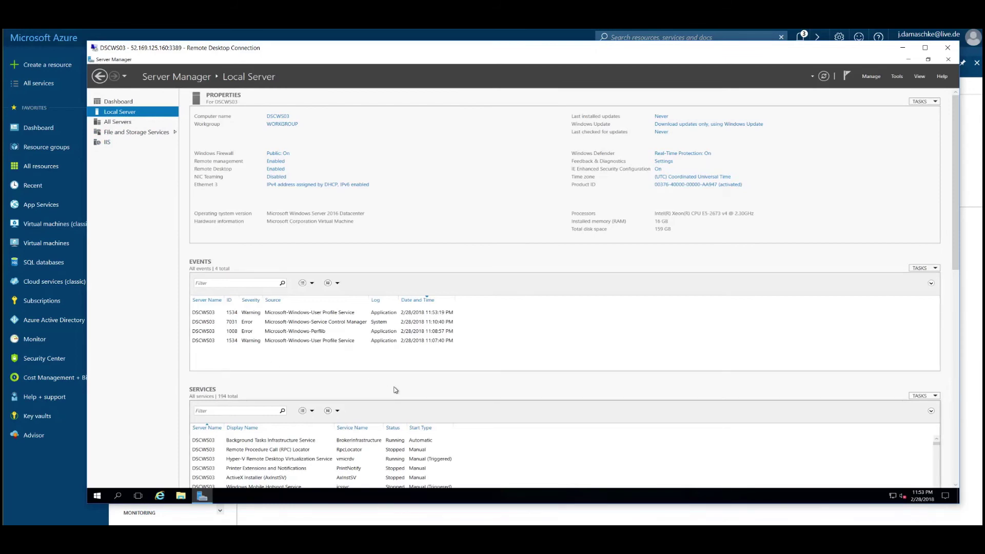
scroll(398, 392, "down", 2)
scroll(405, 410, "down", 1)
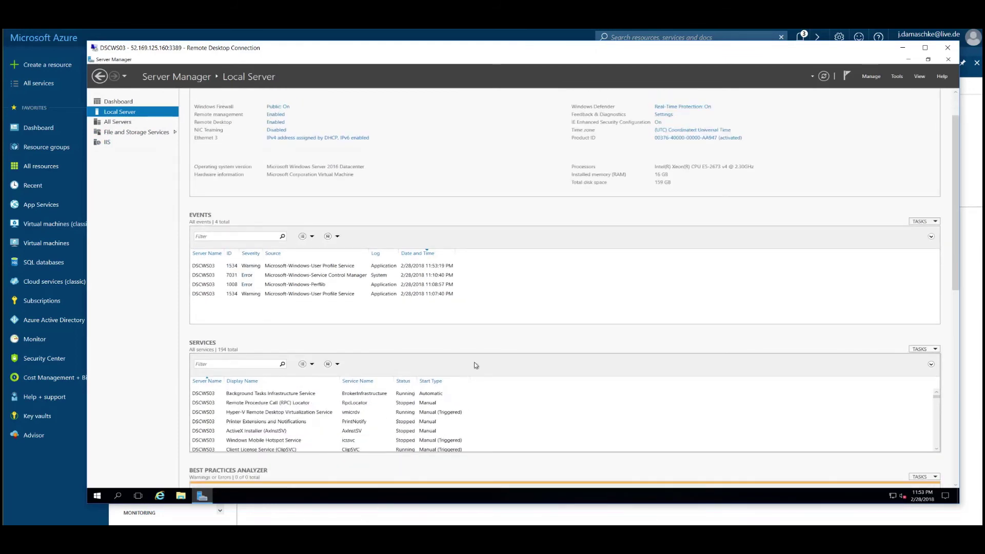
scroll(186, 302, "down", 3)
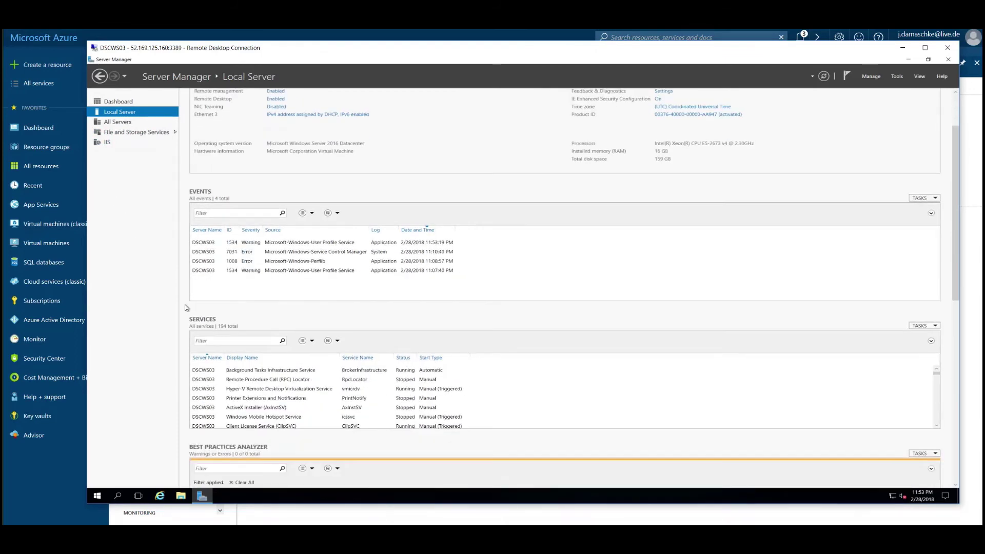
left_click(107, 142)
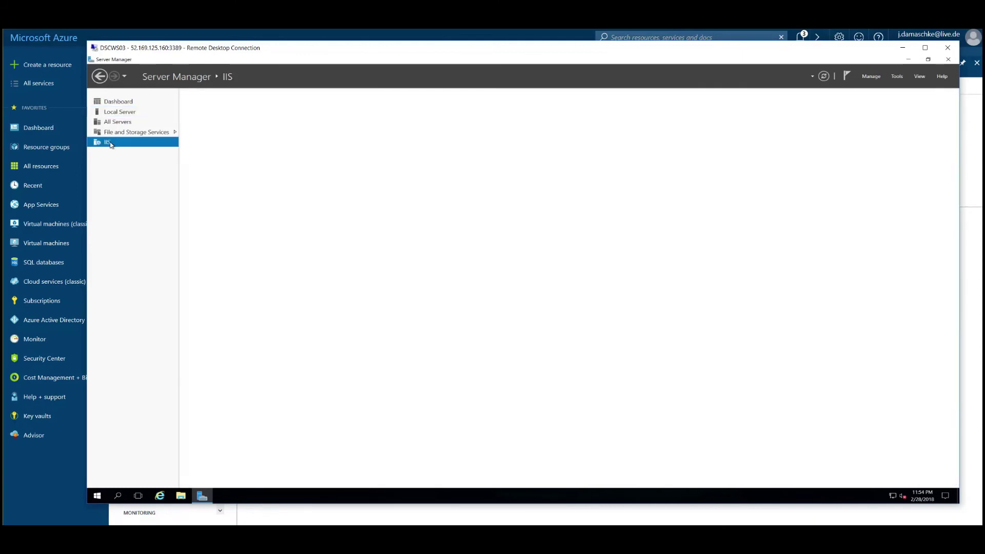
Run services.msc on DSCWS03 and find the World Wide Web Publishing service in the list to check its status
key("super+d")
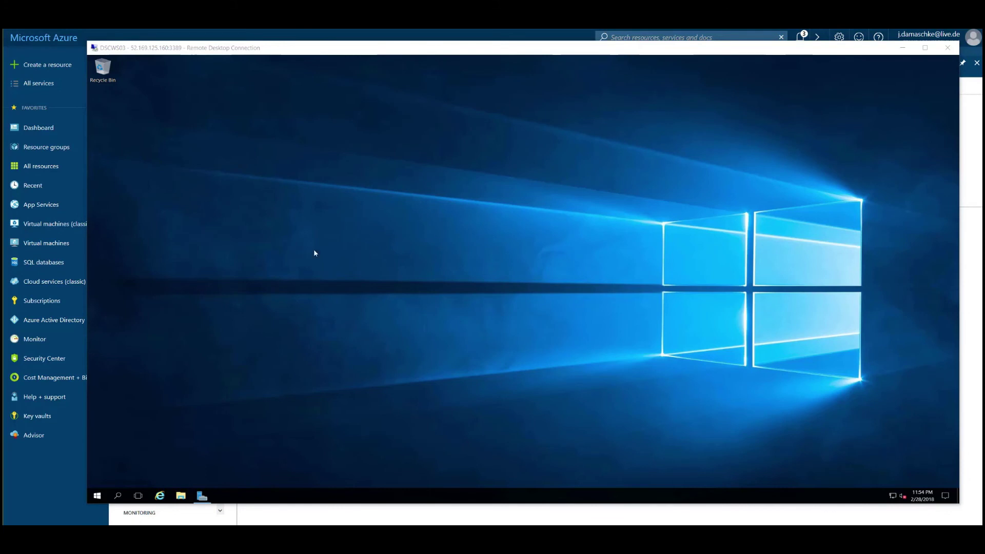
right_click(97, 495)
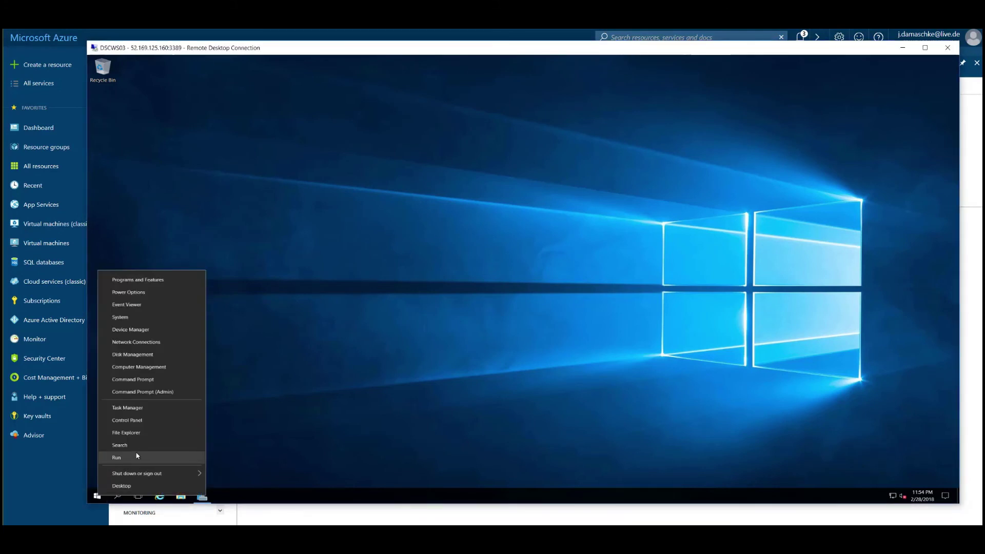
left_click(116, 458)
type("ser")
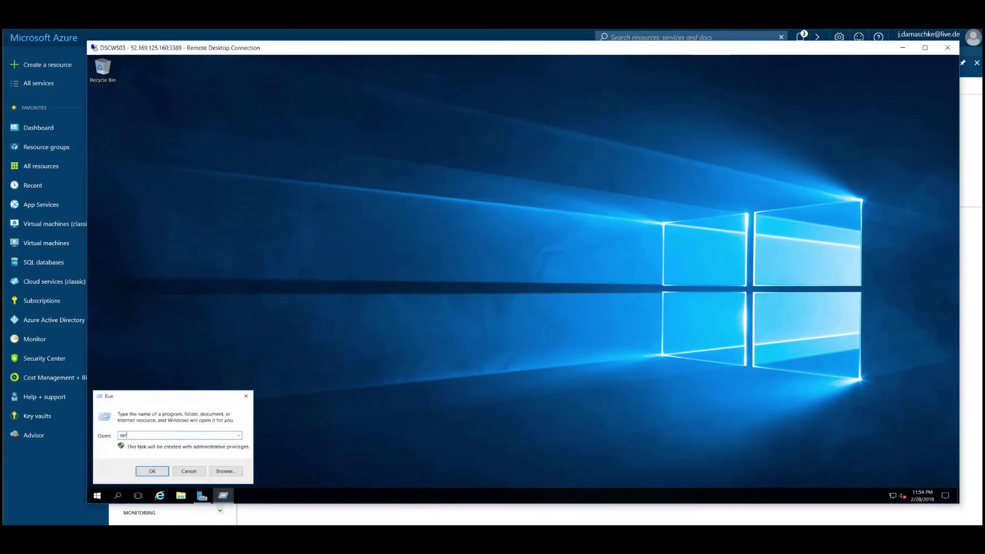
type("vices.ms")
key("Return")
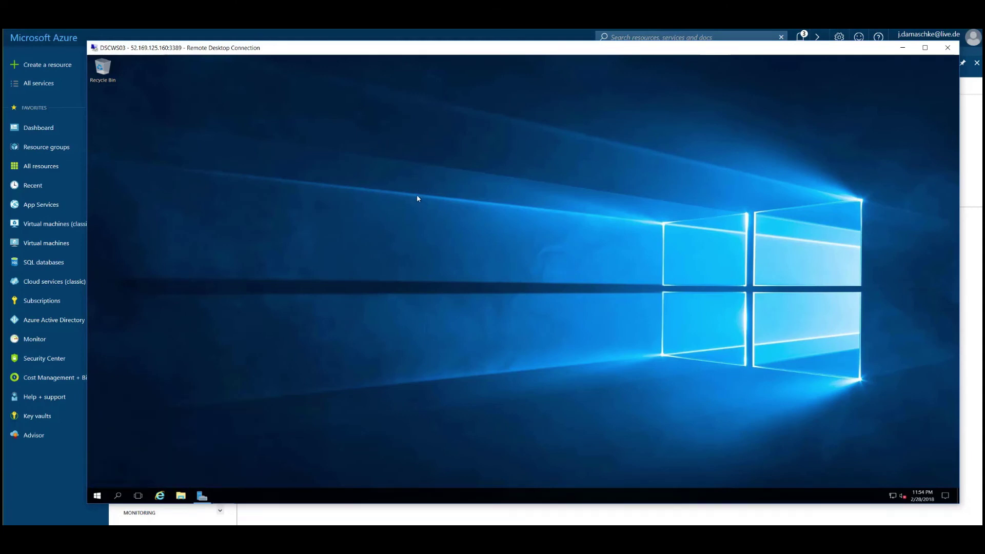
scroll(362, 219, "down", 3)
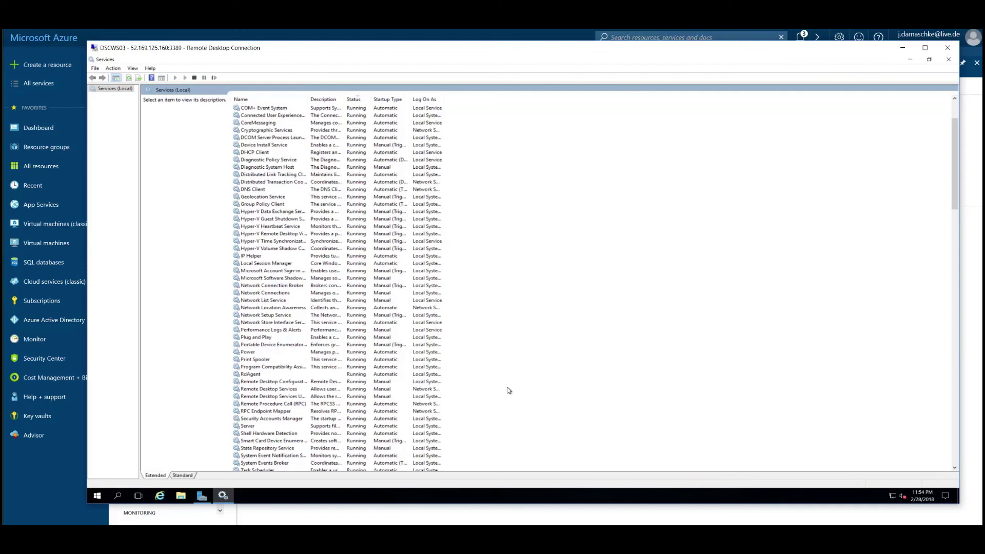
scroll(509, 390, "down", 7)
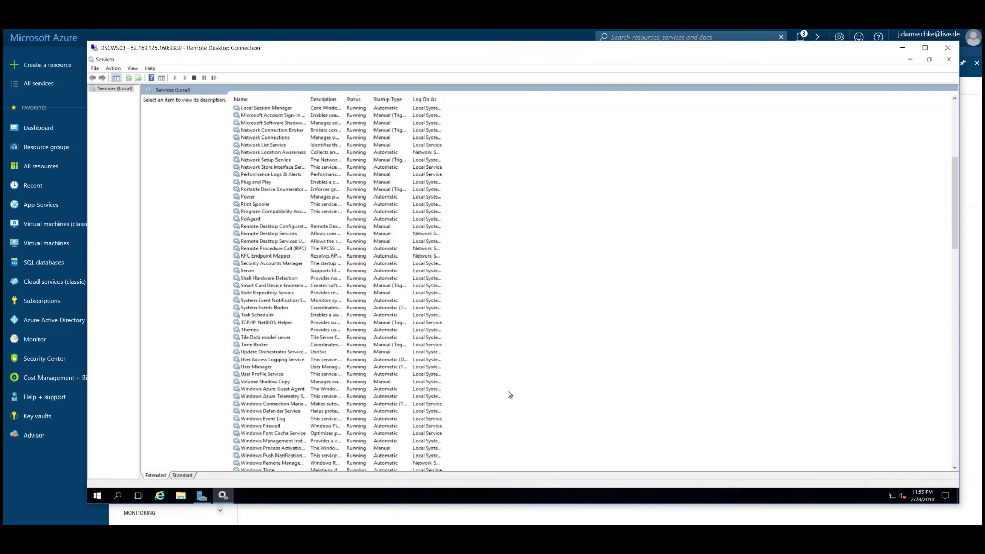
scroll(509, 393, "down", 6)
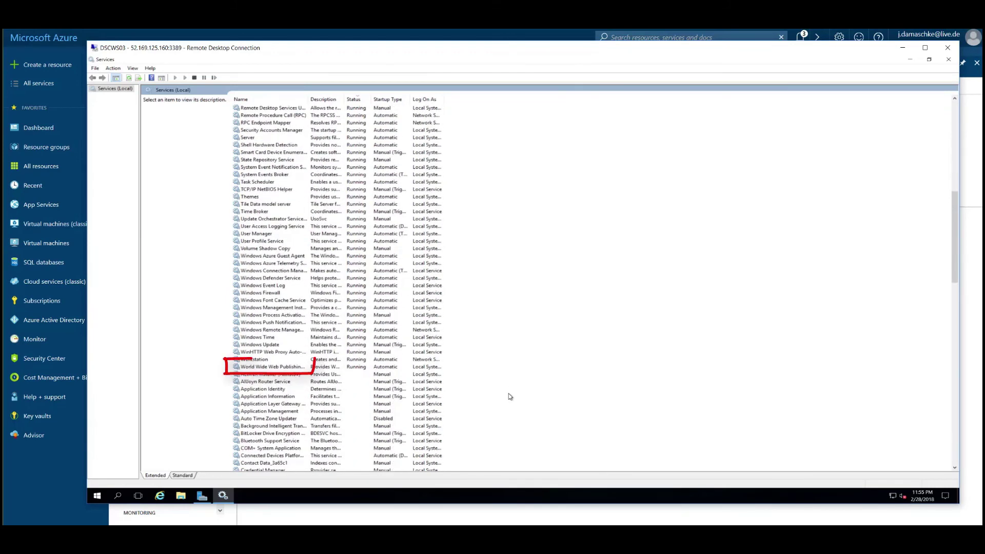